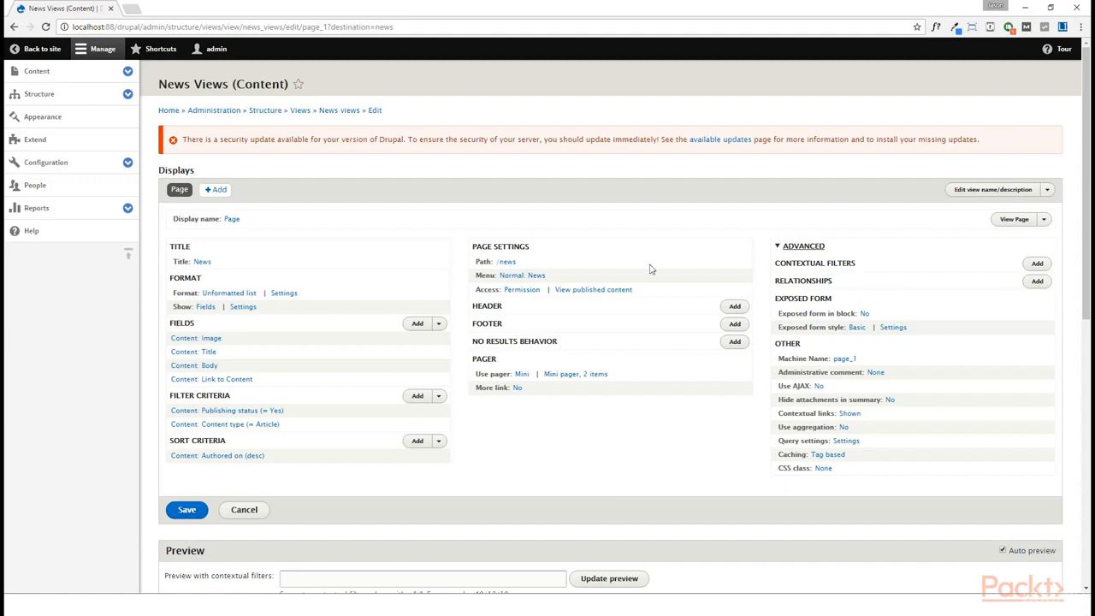
# Add a Block display to the News view and override its pager for this block to display a specified number of items.
pyautogui.click(218, 190)
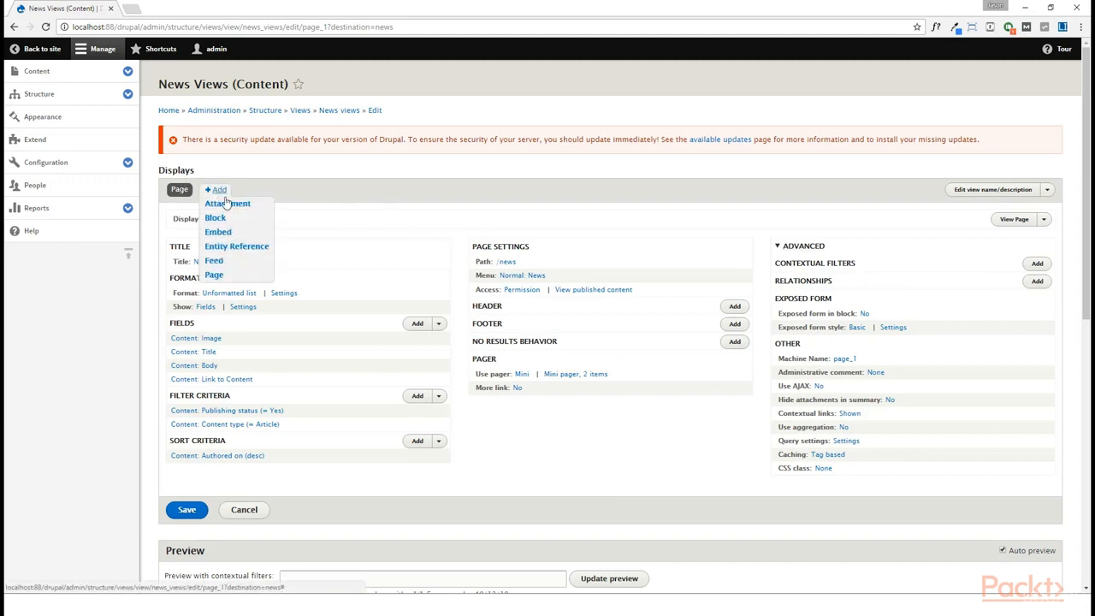
pyautogui.click(267, 221)
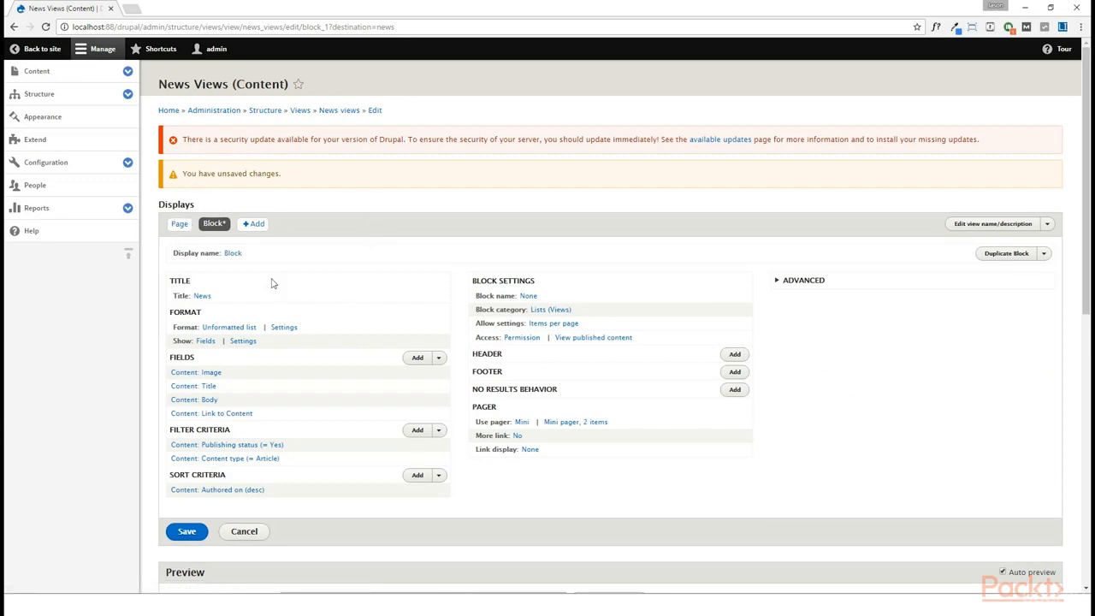
pyautogui.click(524, 423)
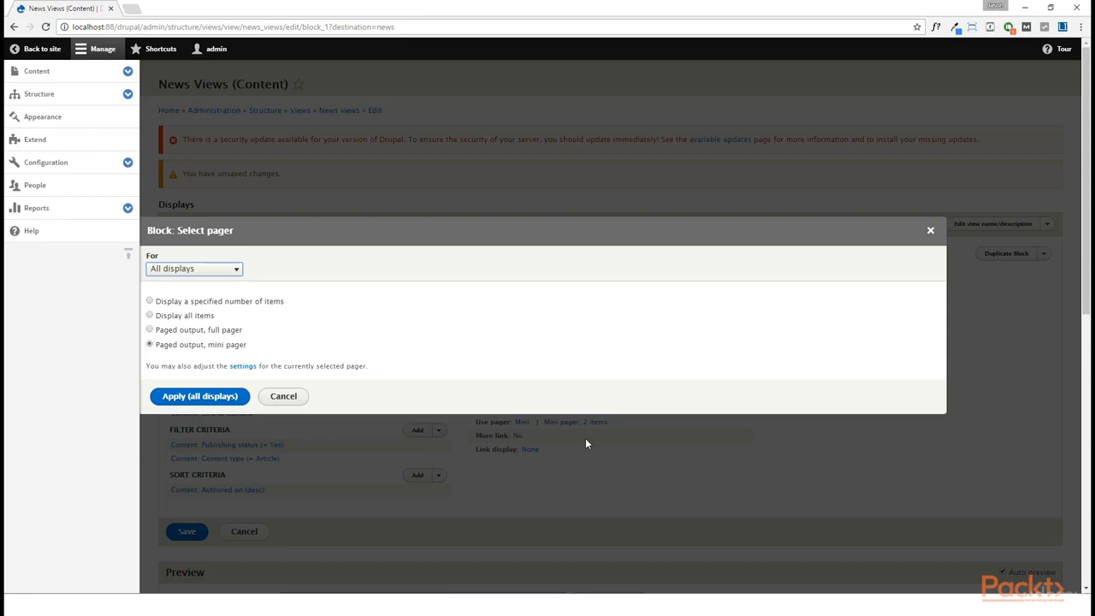
pyautogui.click(204, 270)
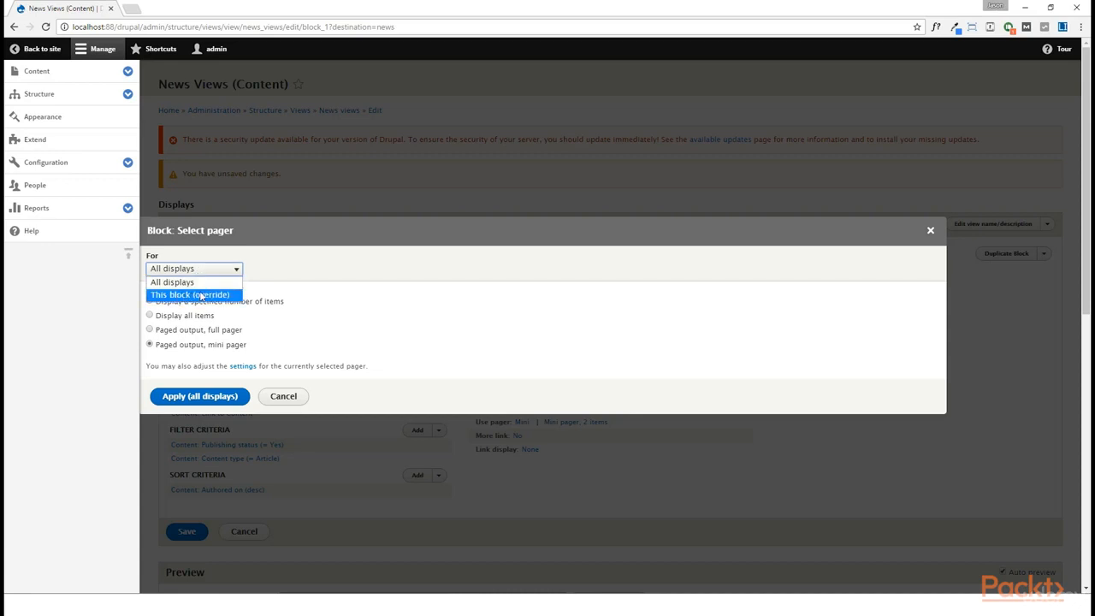
pyautogui.click(203, 294)
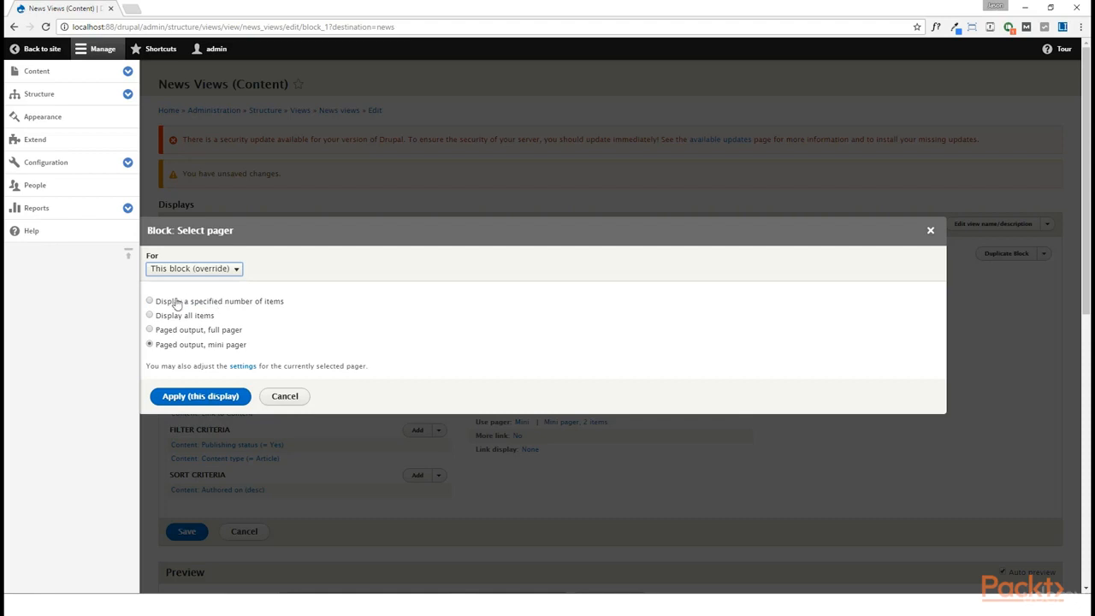
pyautogui.click(248, 304)
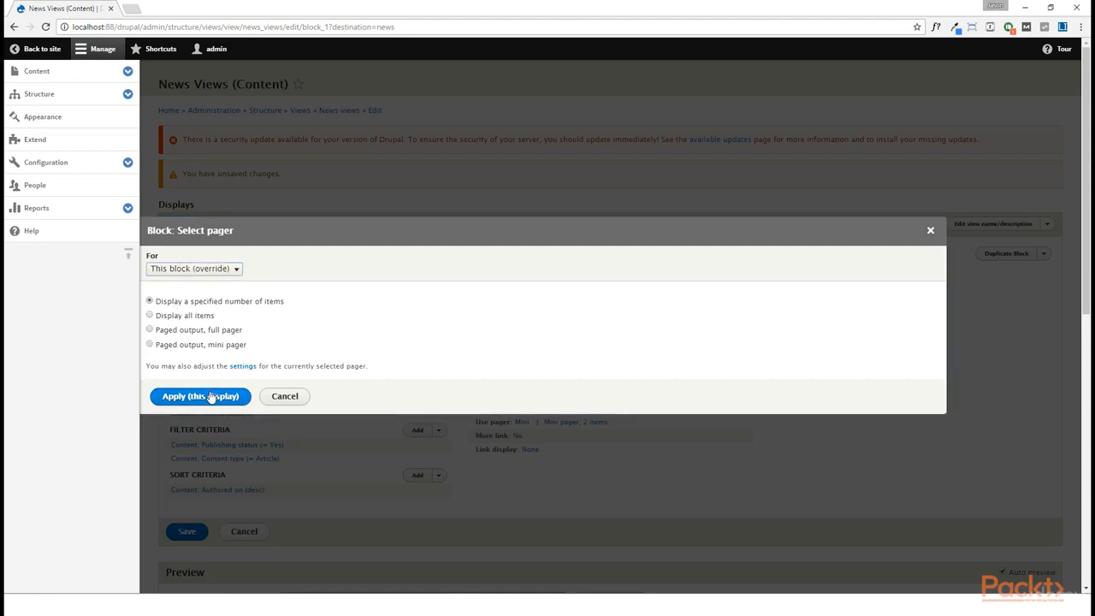
pyautogui.click(211, 397)
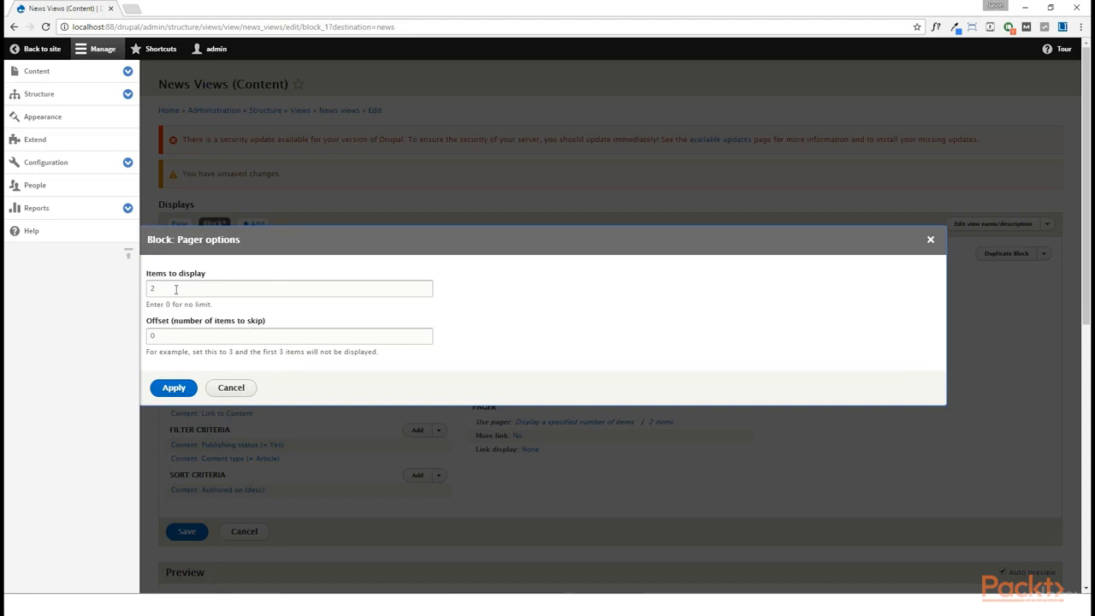
# Set the block's items to display to 5 and review the news items in the preview.
pyautogui.moveTo(183, 289); pyautogui.dragTo(137, 286)
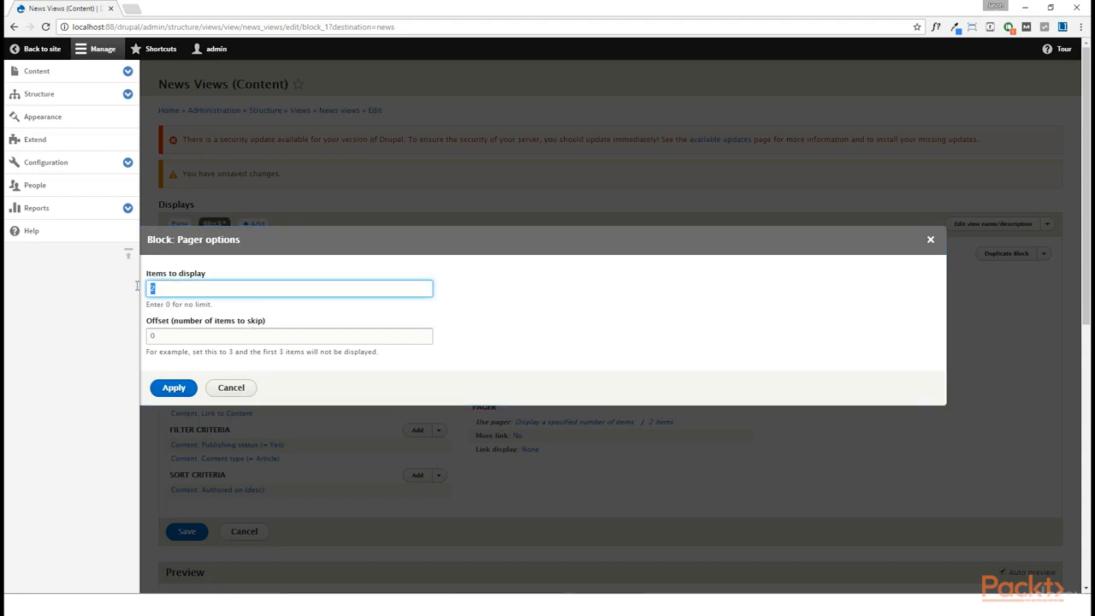
pyautogui.write('5')
pyautogui.click(168, 386)
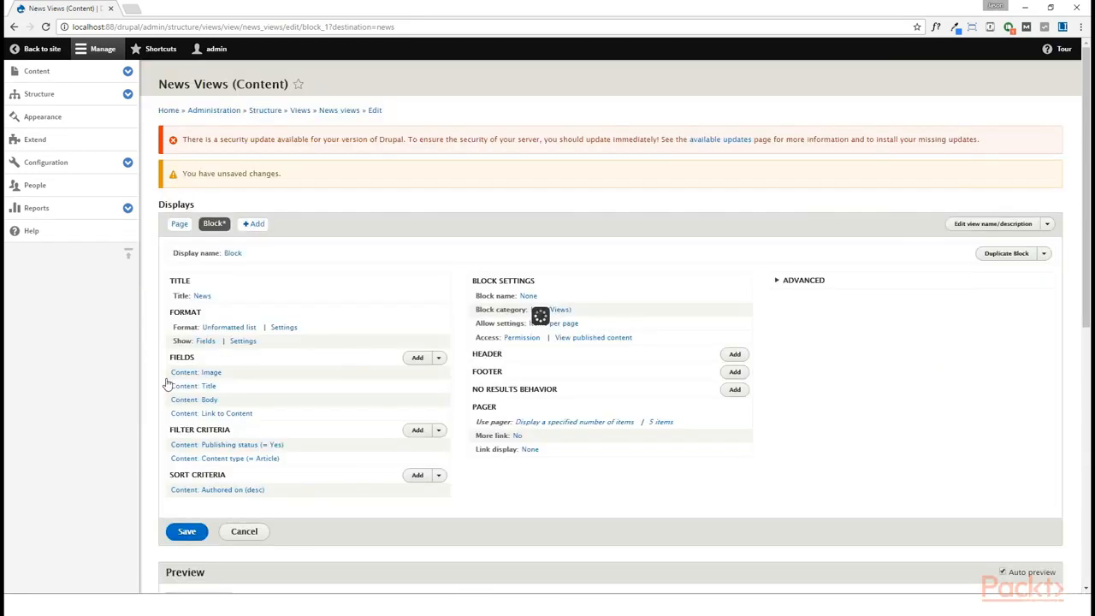
pyautogui.scroll(-10, 293, 391)
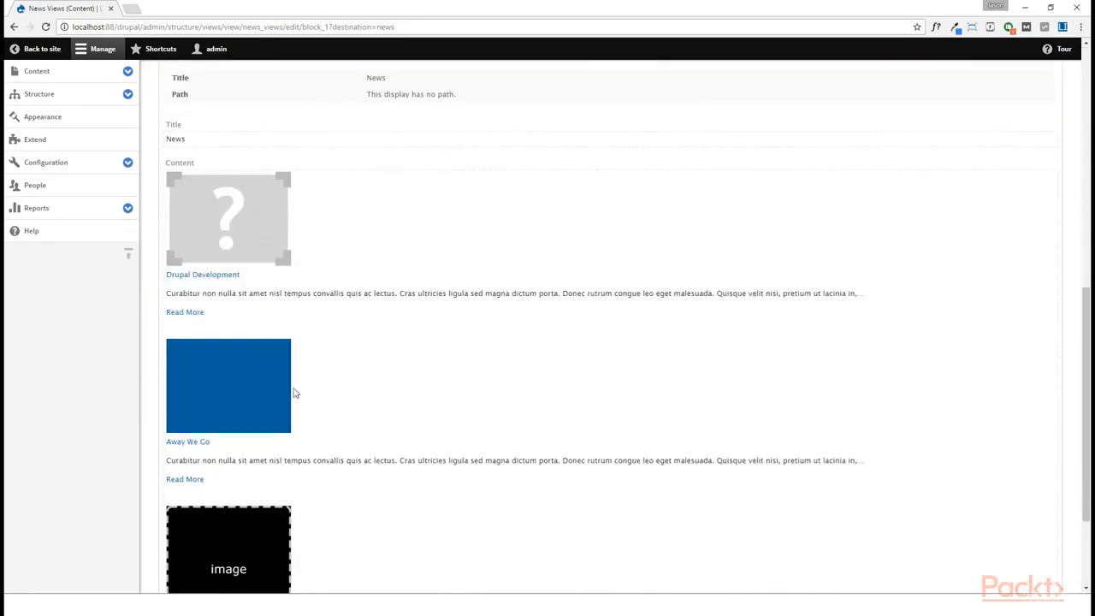
pyautogui.scroll(-3, 294, 390)
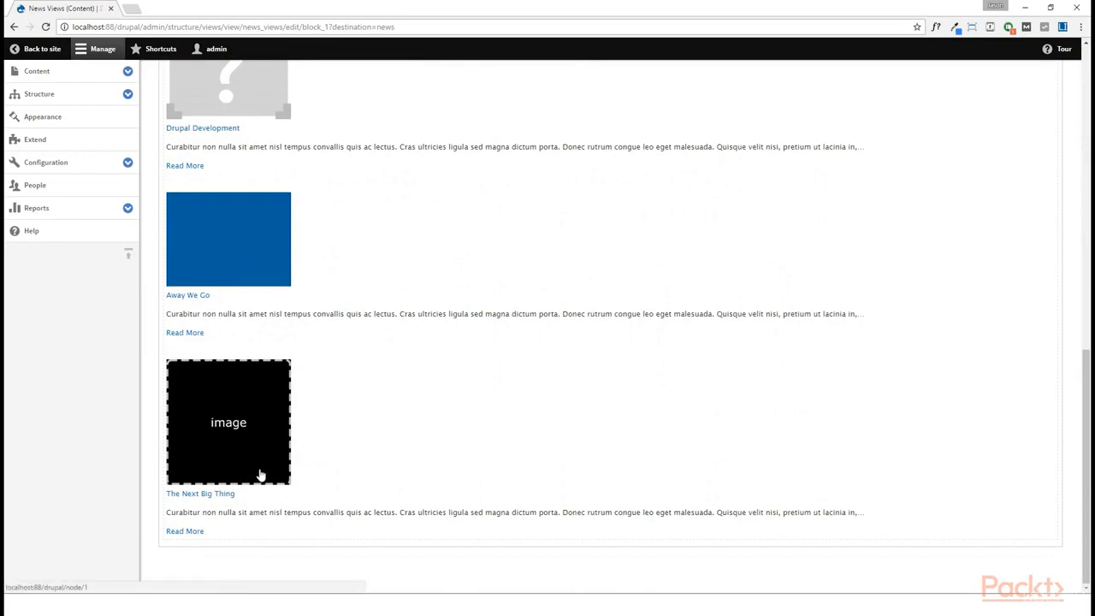
# For this block only, remove the Link to Content, Body and Image fields, keeping Title, and save the view.
pyautogui.scroll(2, 261, 475)
pyautogui.scroll(5, 269, 462)
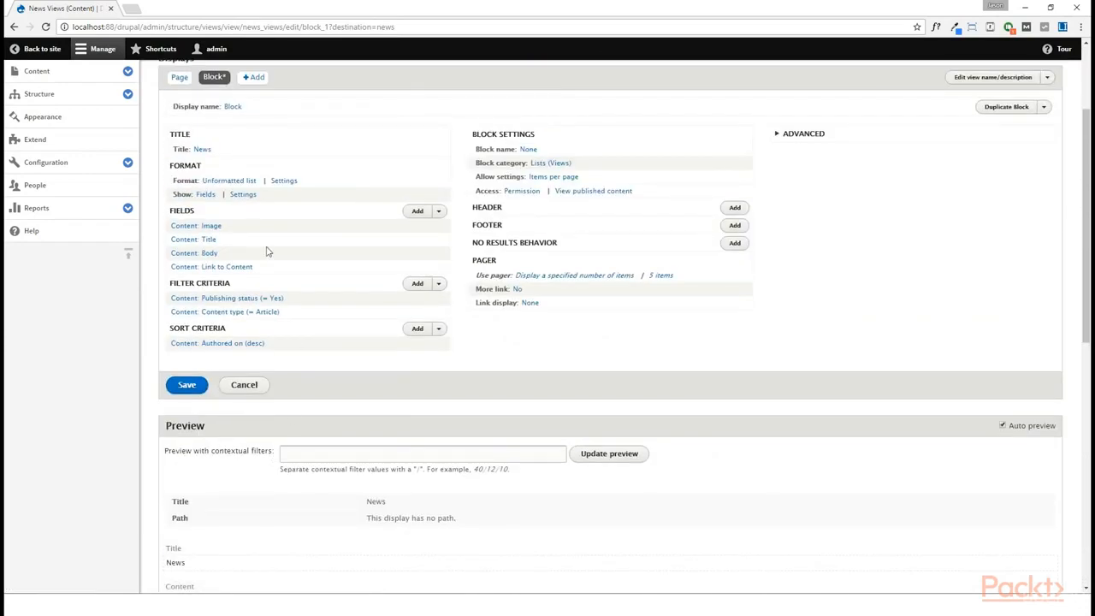
pyautogui.click(439, 213)
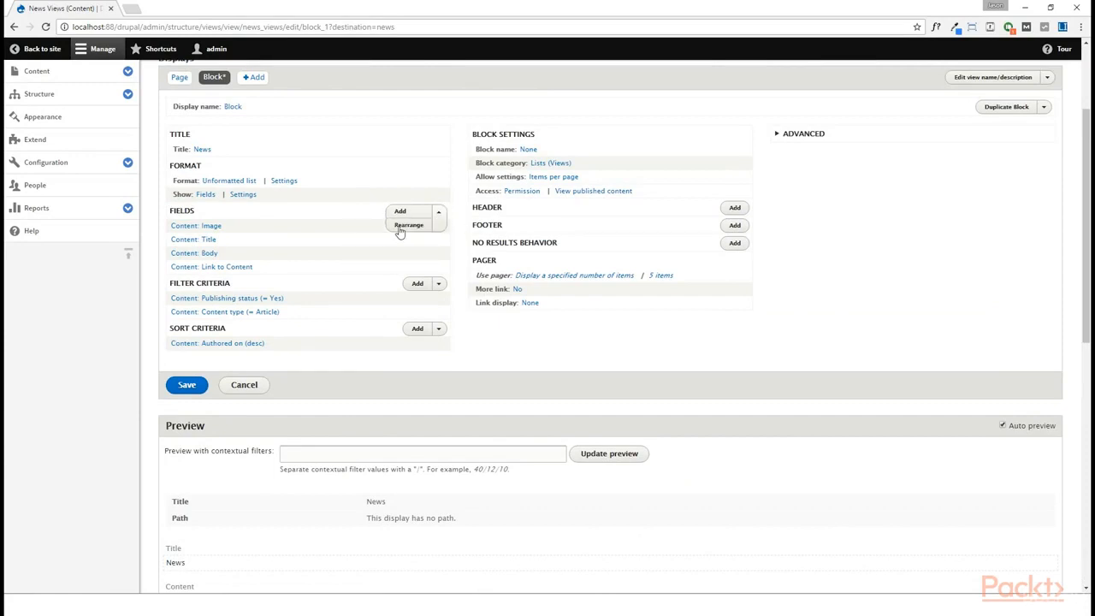
pyautogui.click(404, 226)
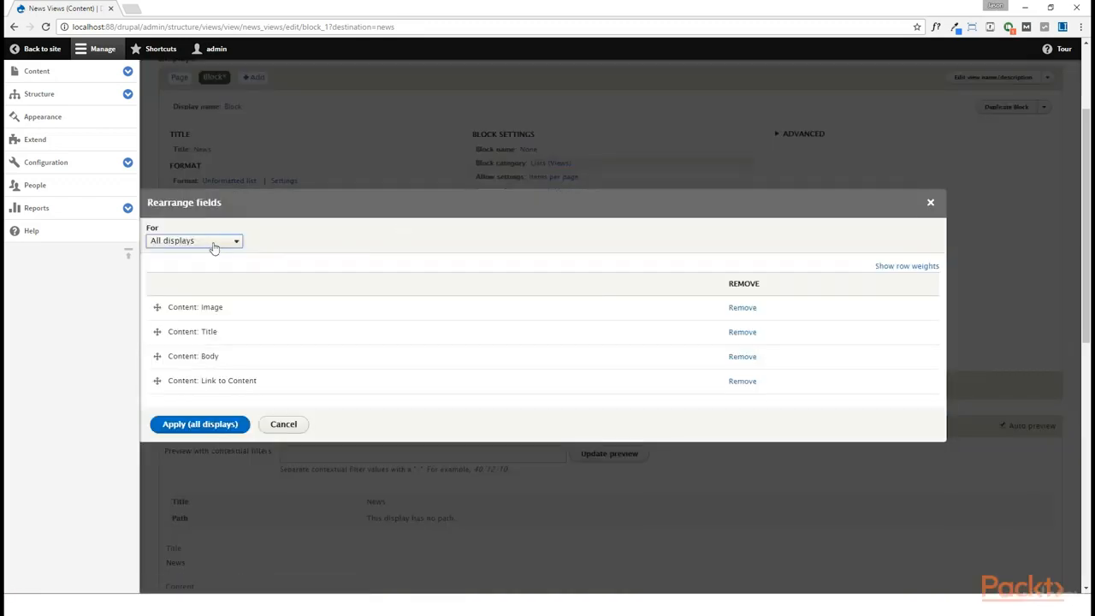
pyautogui.click(214, 243)
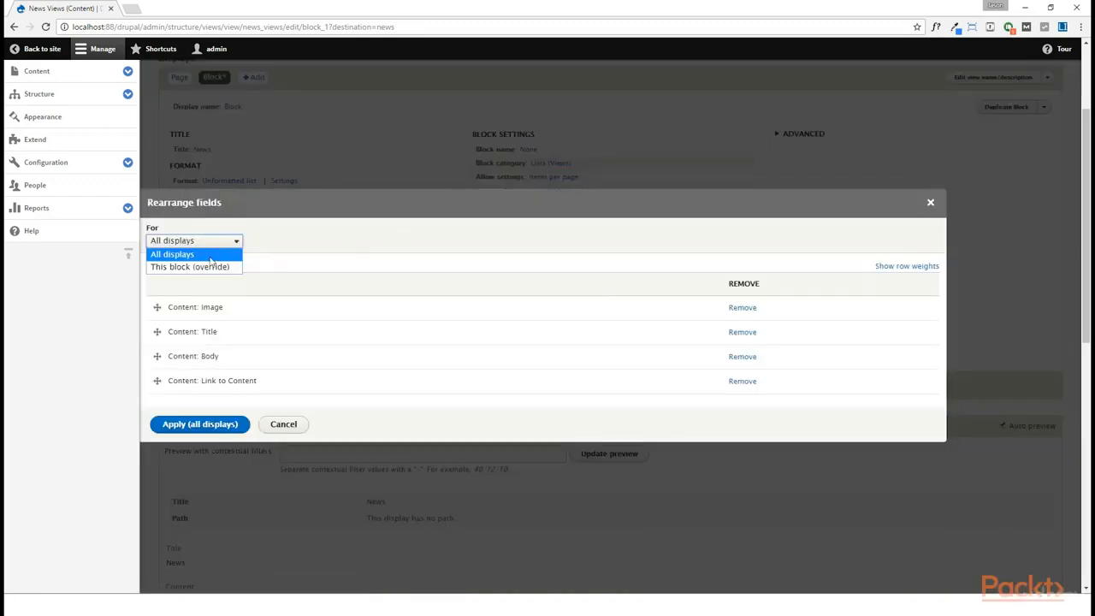
pyautogui.click(204, 267)
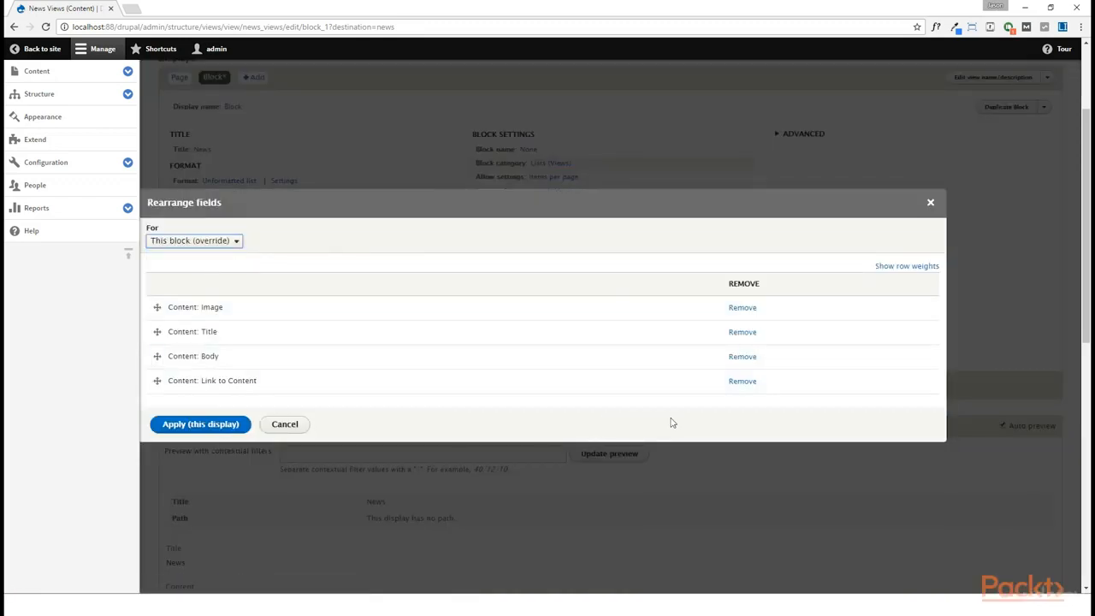
pyautogui.click(742, 381)
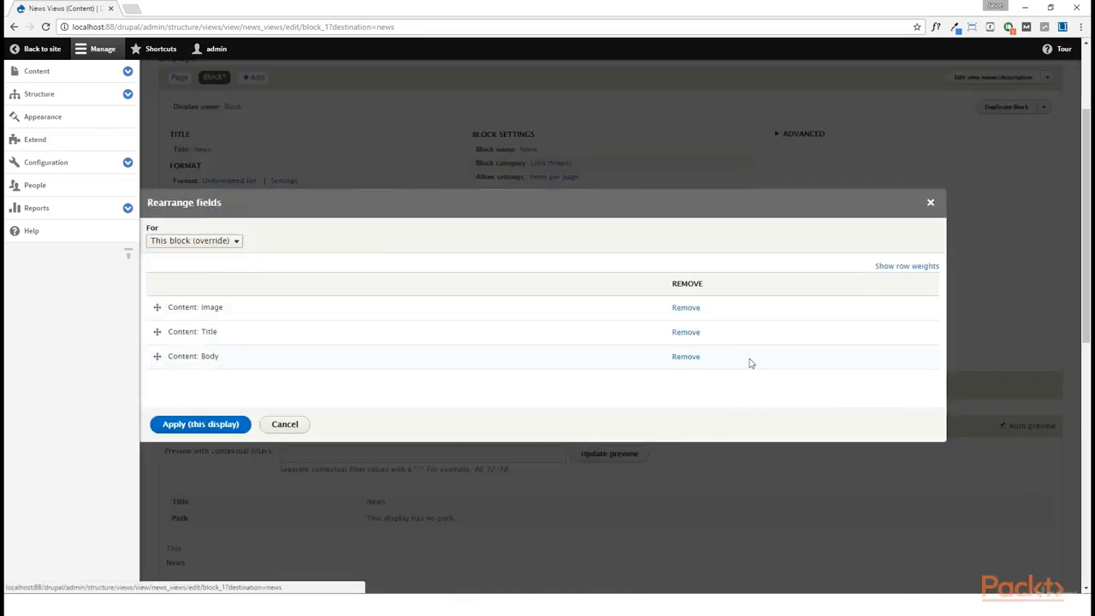
pyautogui.click(686, 358)
pyautogui.click(686, 310)
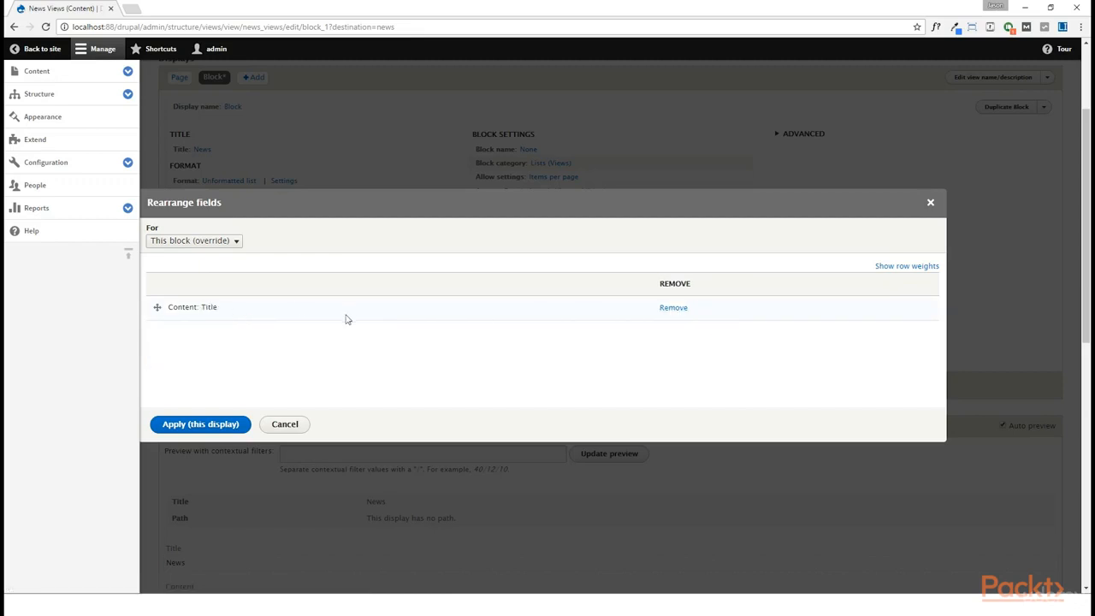
pyautogui.click(215, 431)
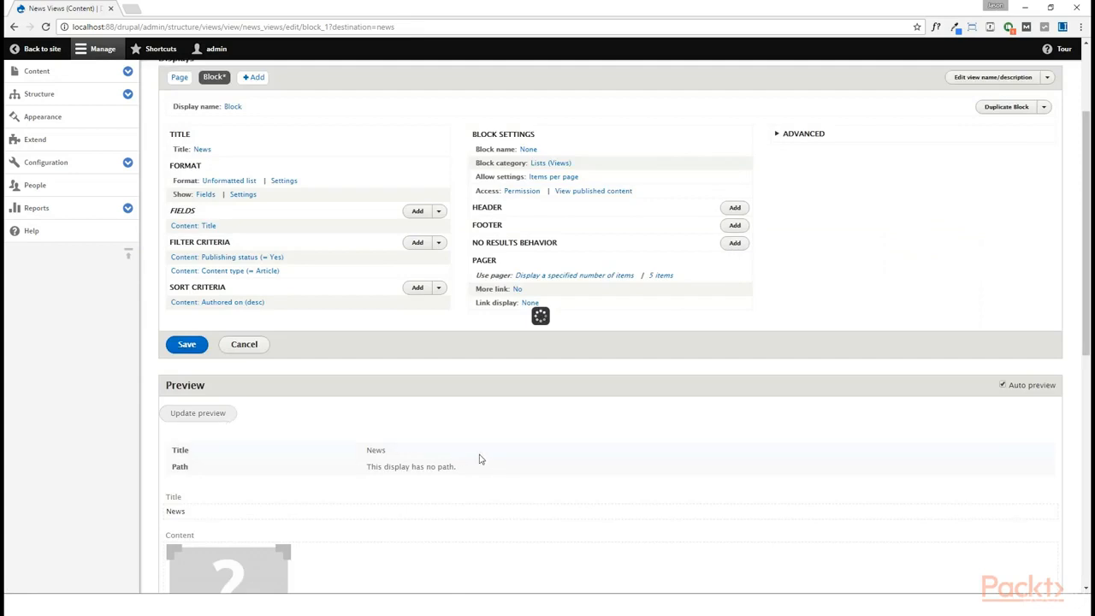
pyautogui.scroll(-2, 475, 455)
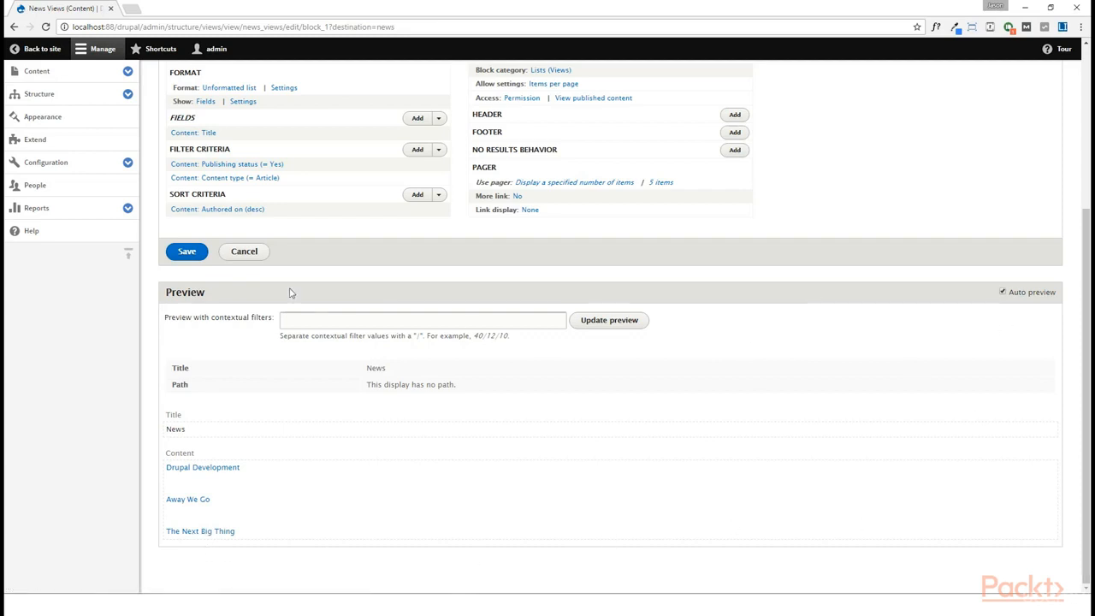
pyautogui.click(187, 251)
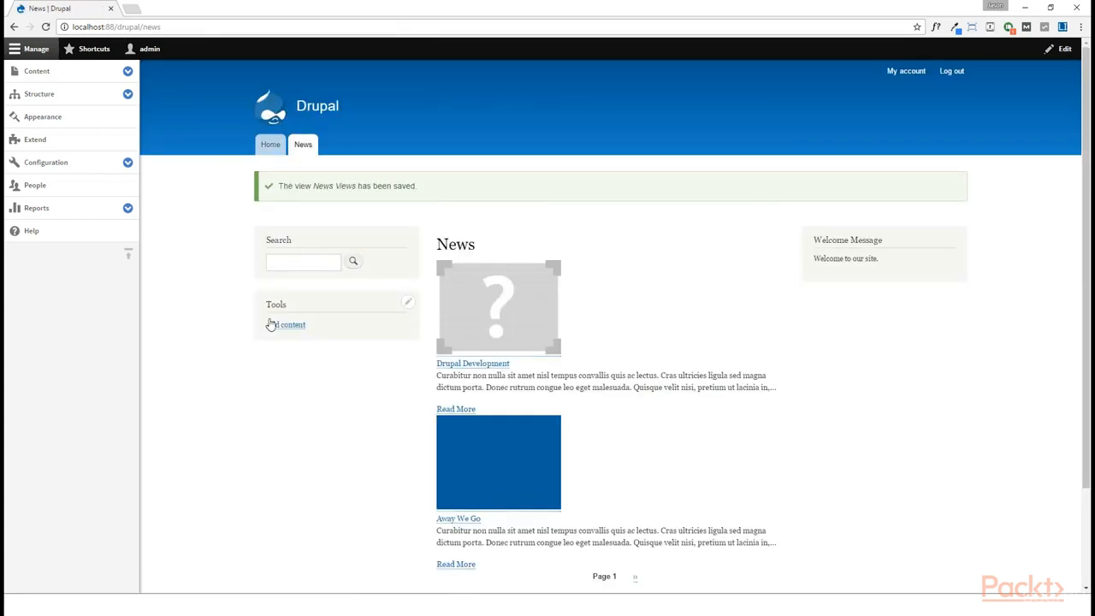
# Open the block layout and choose the News Views block for placement in the Sidebar second region.
pyautogui.click(127, 95)
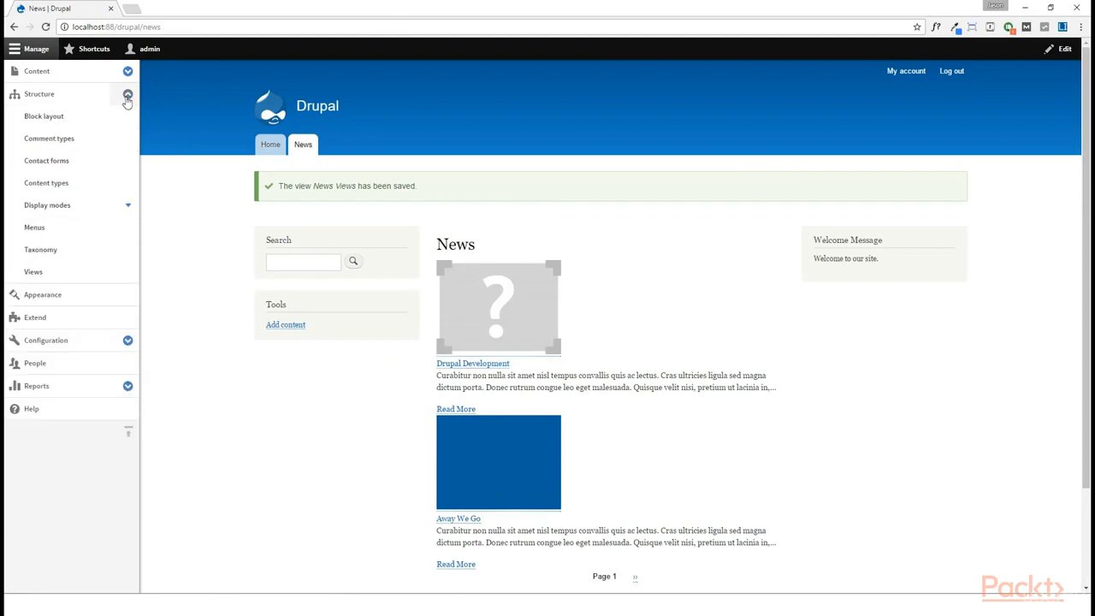
pyautogui.click(74, 118)
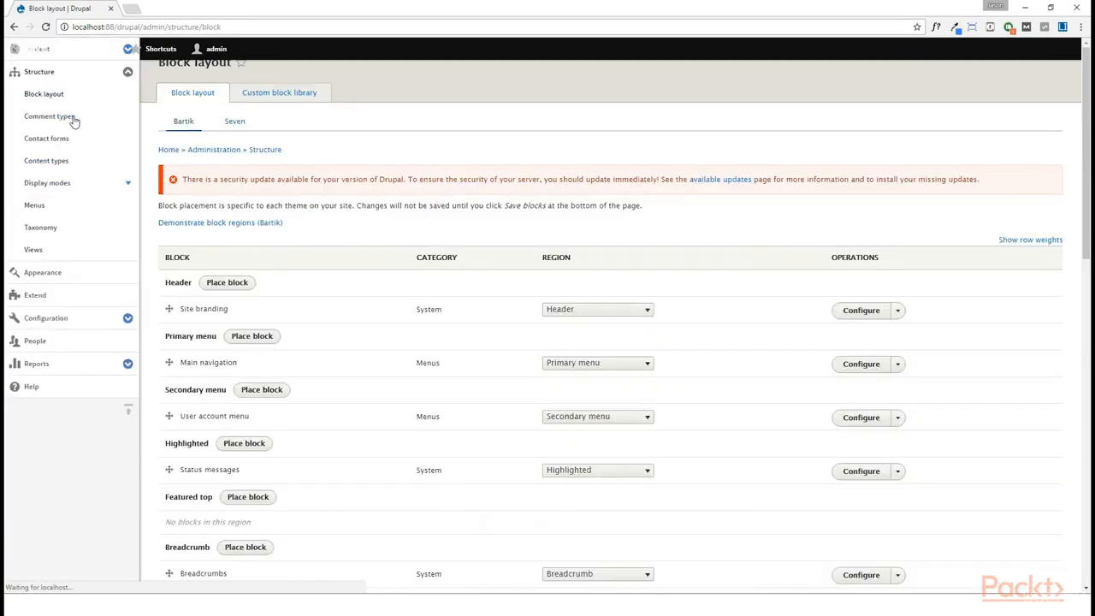
pyautogui.scroll(-5, 364, 340)
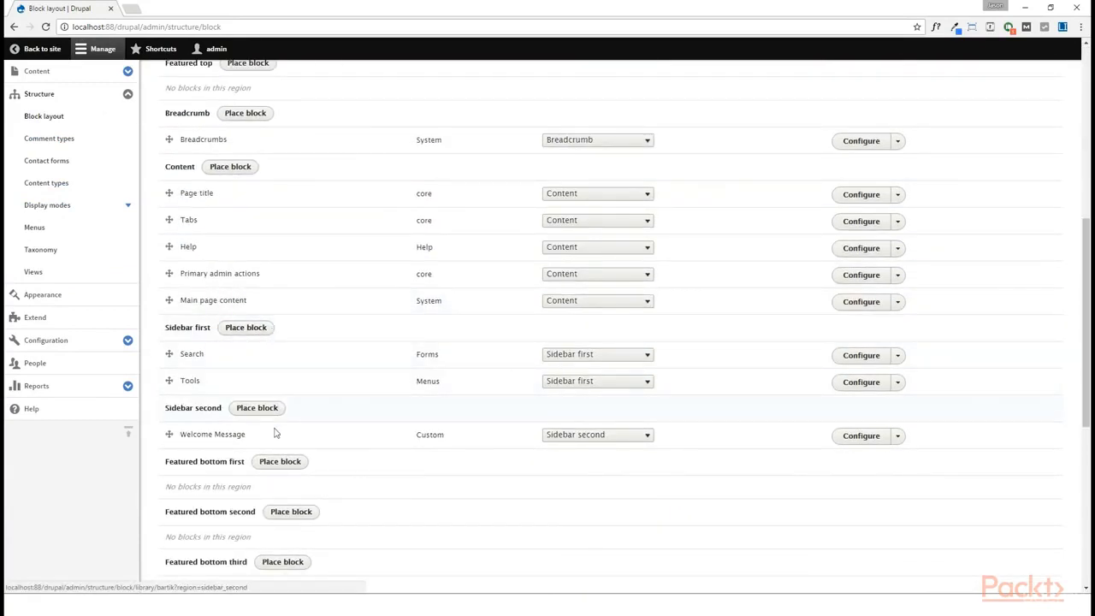
pyautogui.click(267, 413)
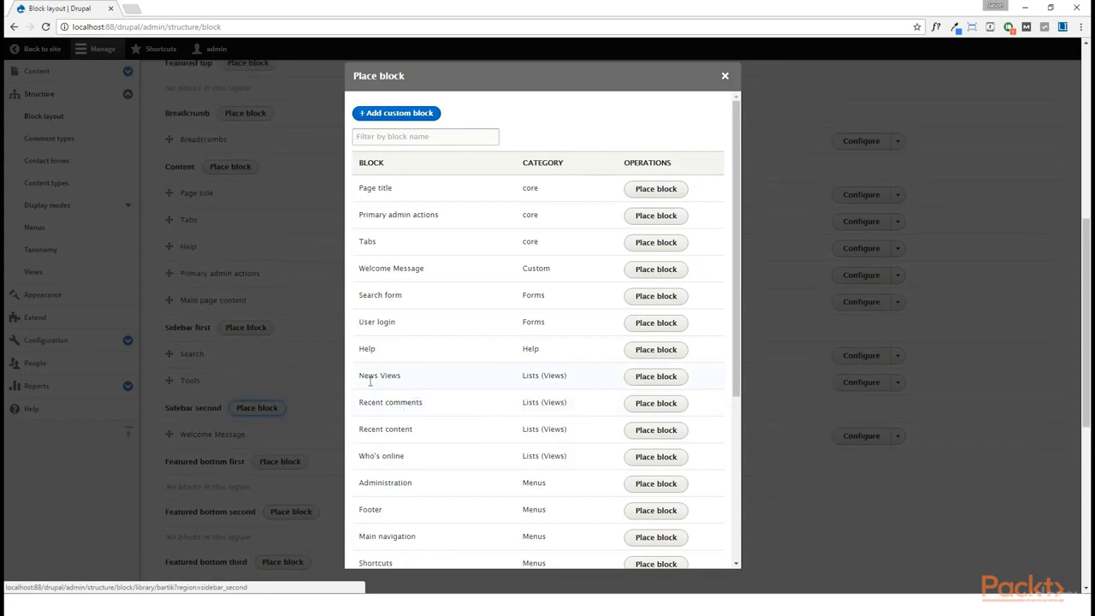
pyautogui.click(656, 377)
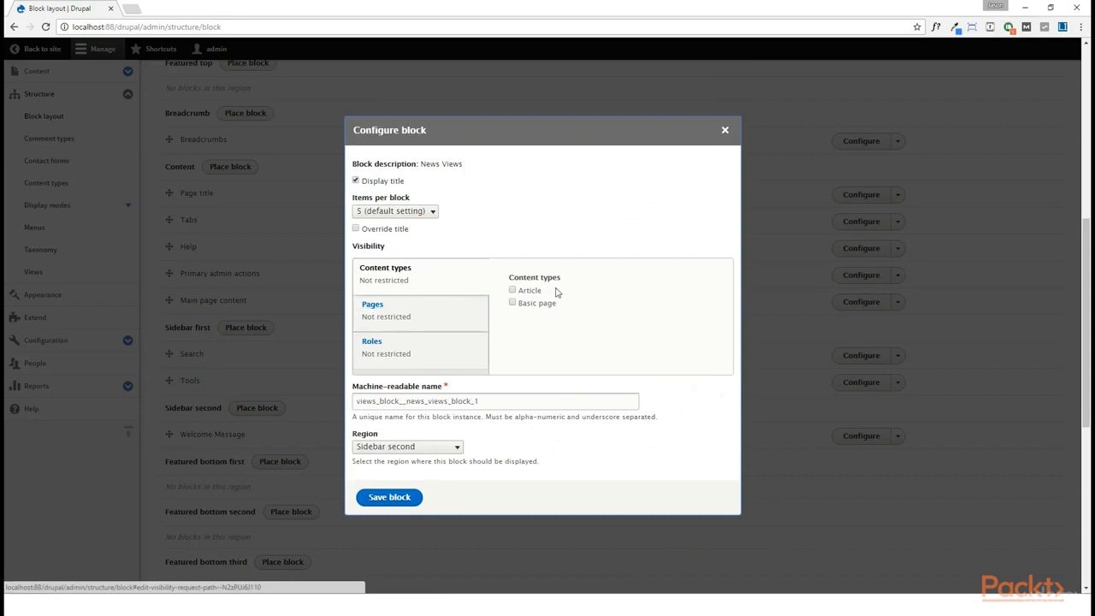
# Restrict the News Views block's visibility to the Article content type and save the block and the block layout.
pyautogui.click(525, 290)
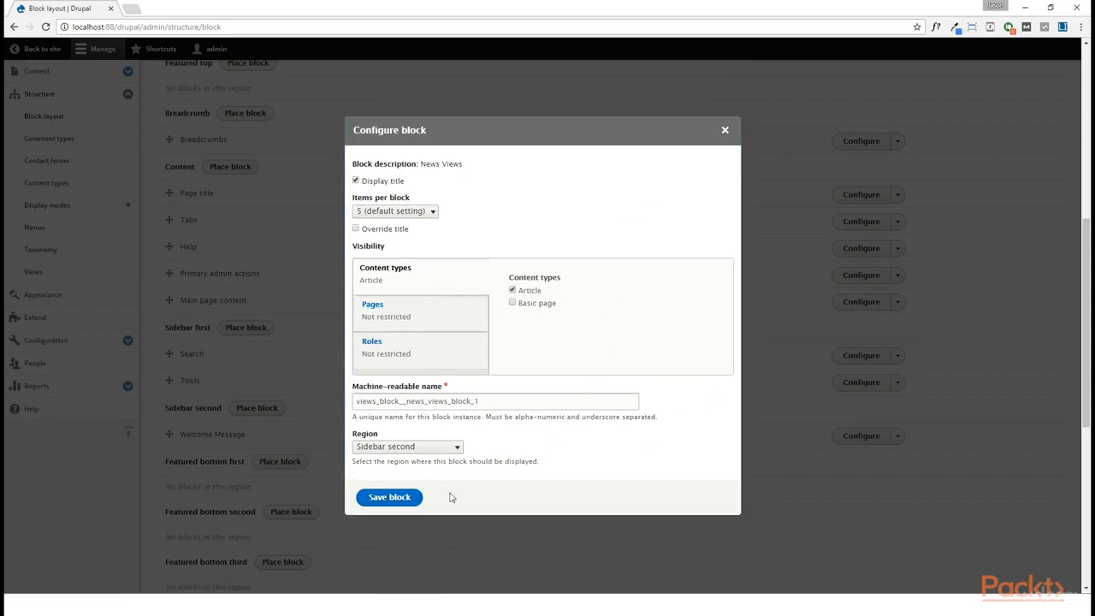
pyautogui.click(399, 500)
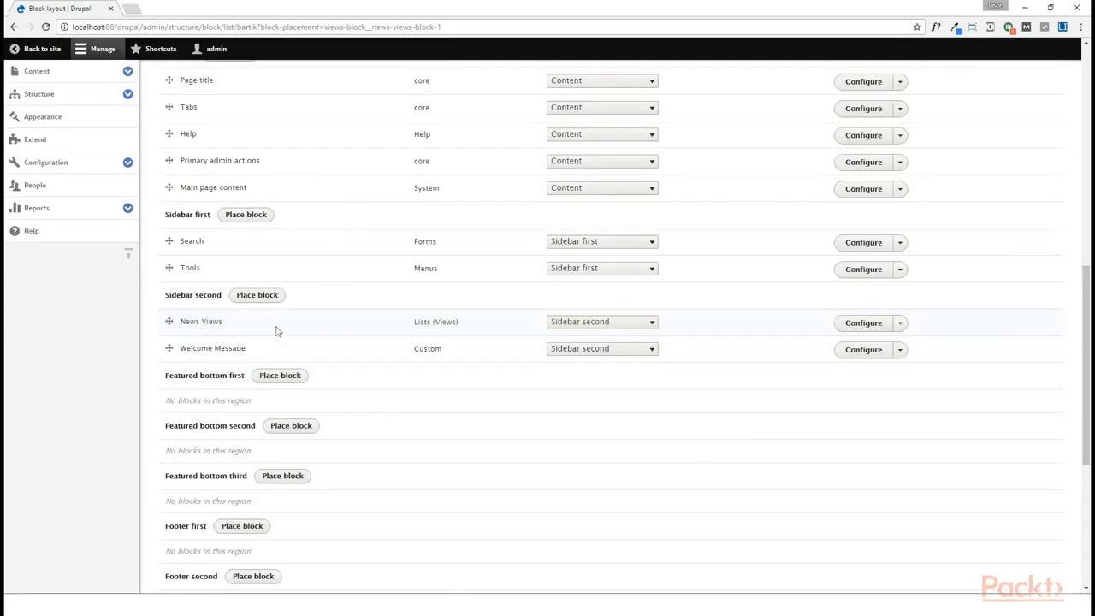
pyautogui.scroll(-4, 334, 333)
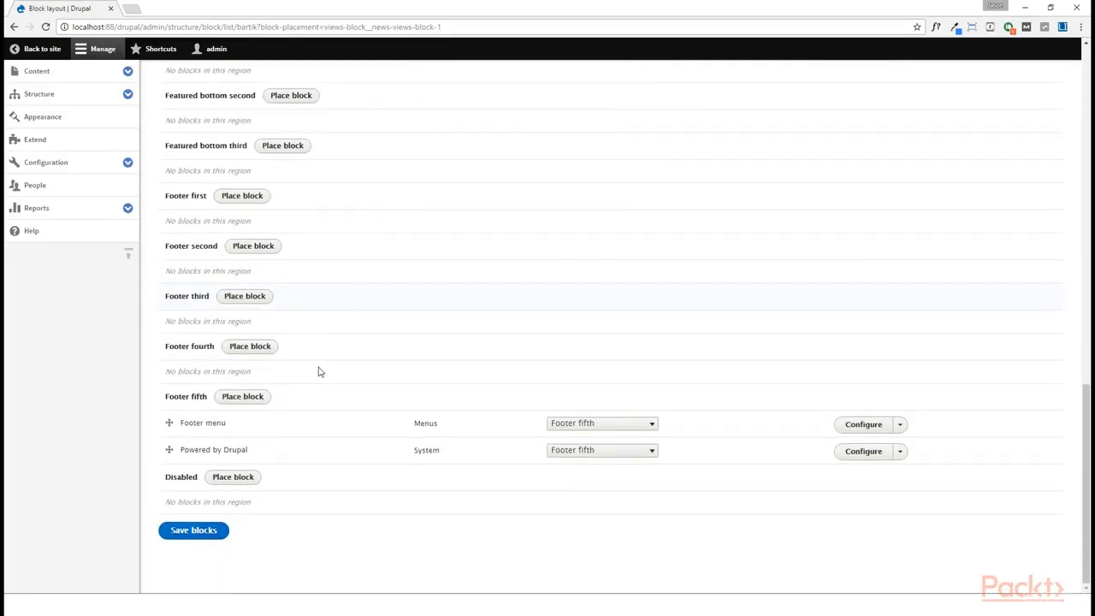
pyautogui.click(191, 537)
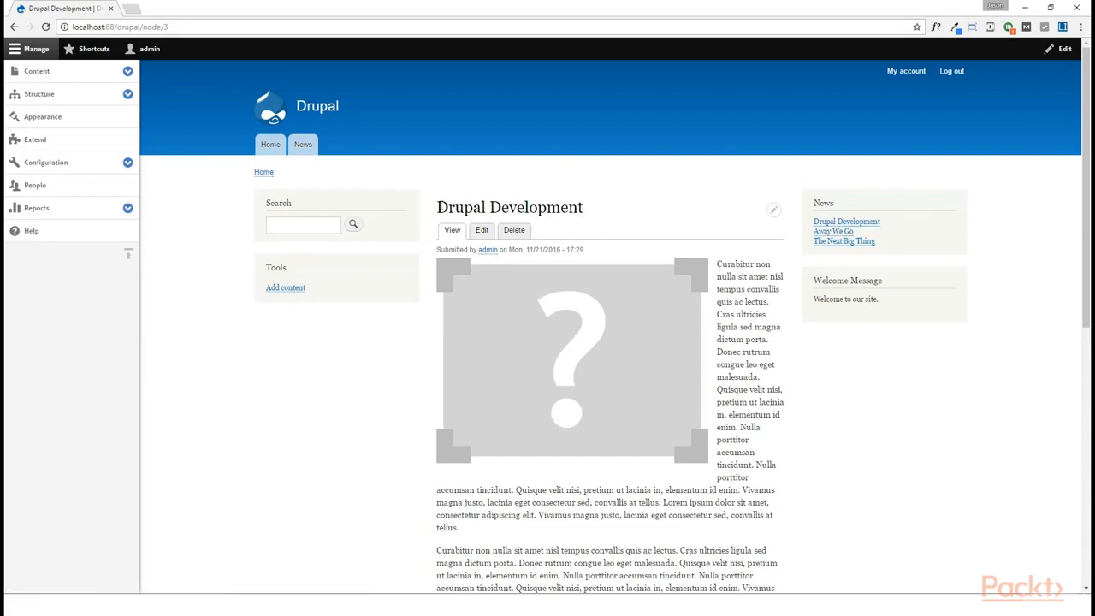
# Compare the Drupal Development article's title with its matching link in the News sidebar block.
pyautogui.moveTo(437, 207); pyautogui.dragTo(586, 207)
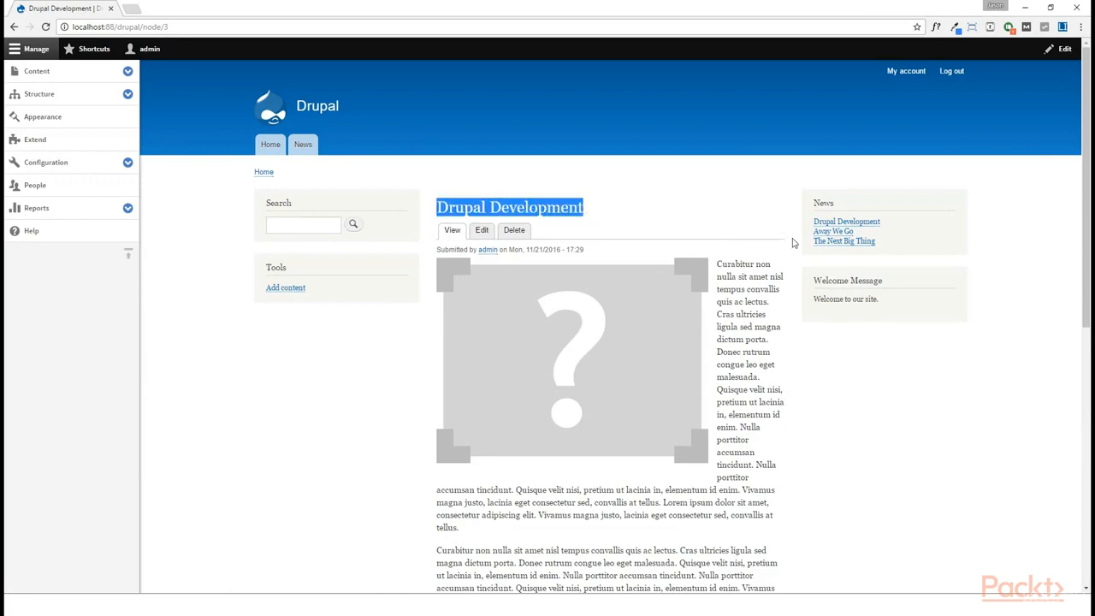
pyautogui.moveTo(808, 225); pyautogui.dragTo(938, 215)
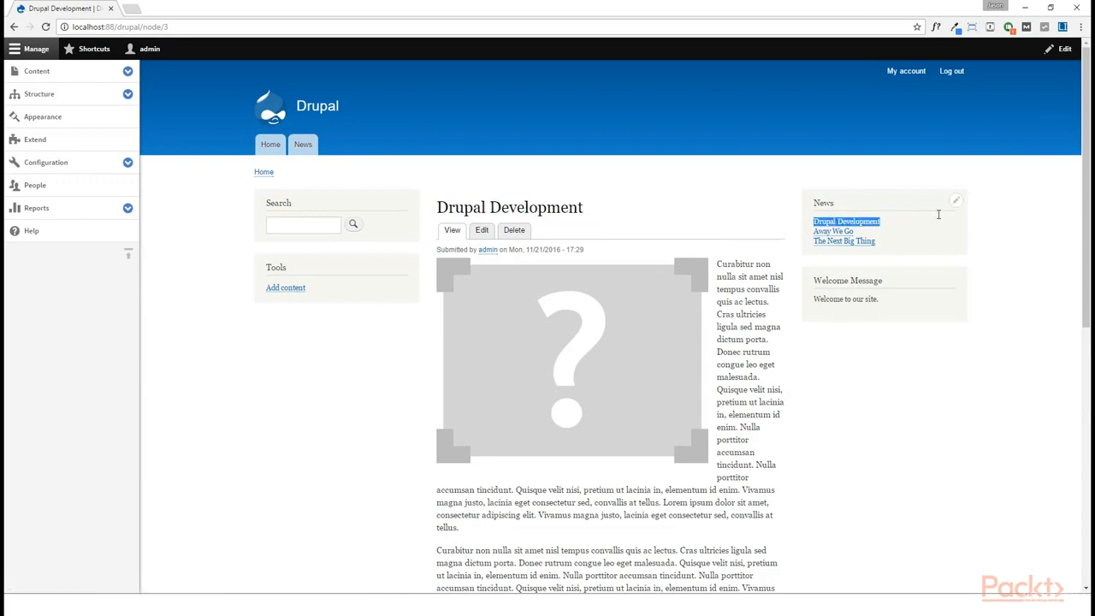
pyautogui.click(842, 225)
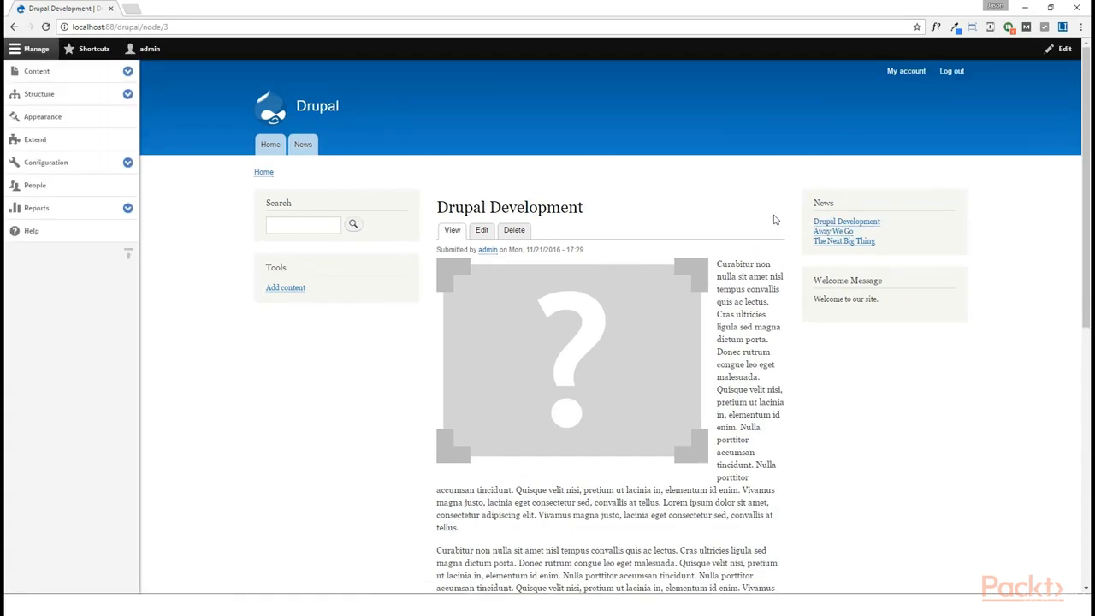
# Open the view behind the News sidebar block for editing from the article page.
pyautogui.moveTo(955, 208)
pyautogui.click(956, 206)
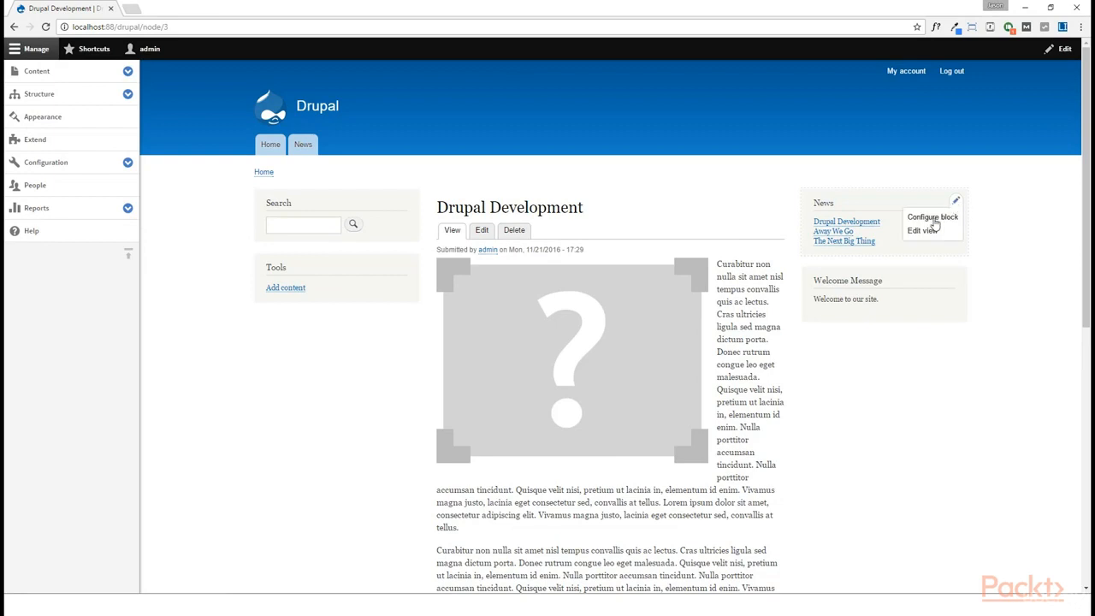
pyautogui.click(925, 231)
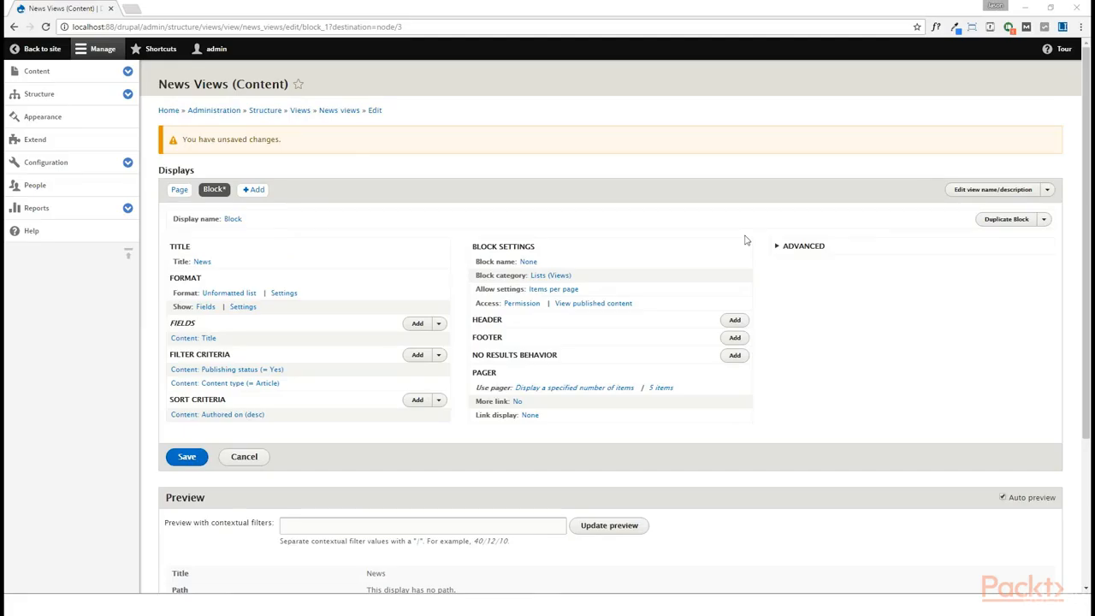
# Add the Content ID field as a contextual filter, overriding this block display only.
pyautogui.click(804, 246)
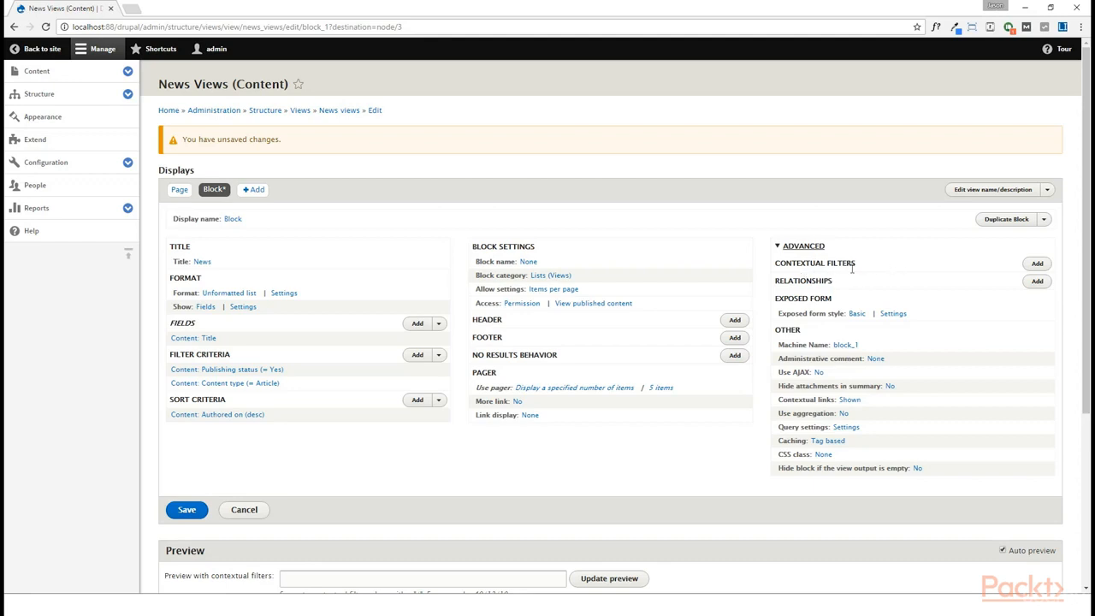
pyautogui.click(1042, 267)
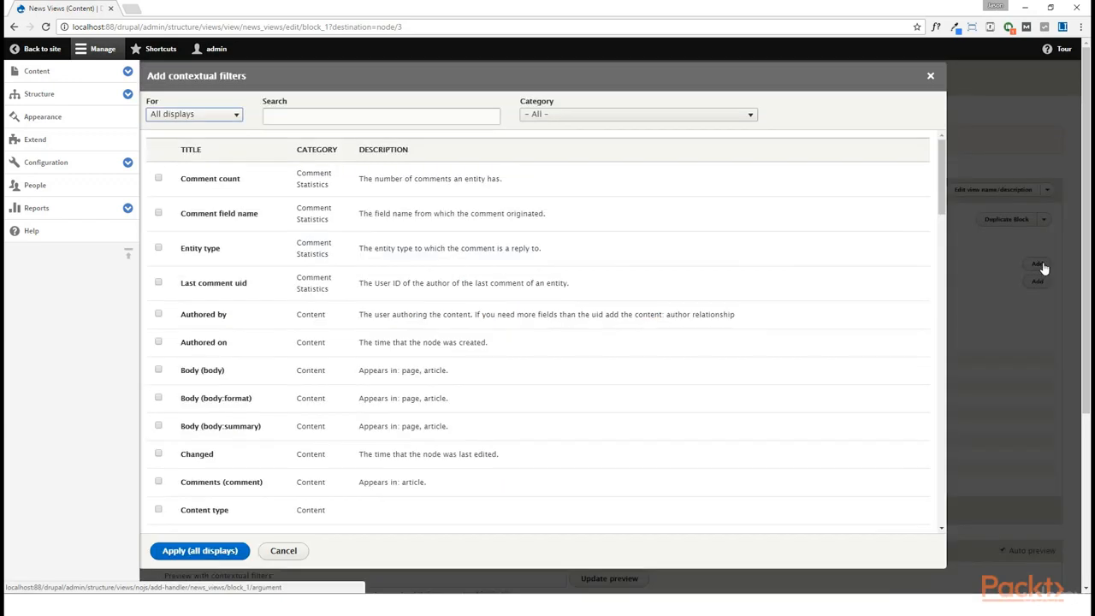
pyautogui.click(345, 117)
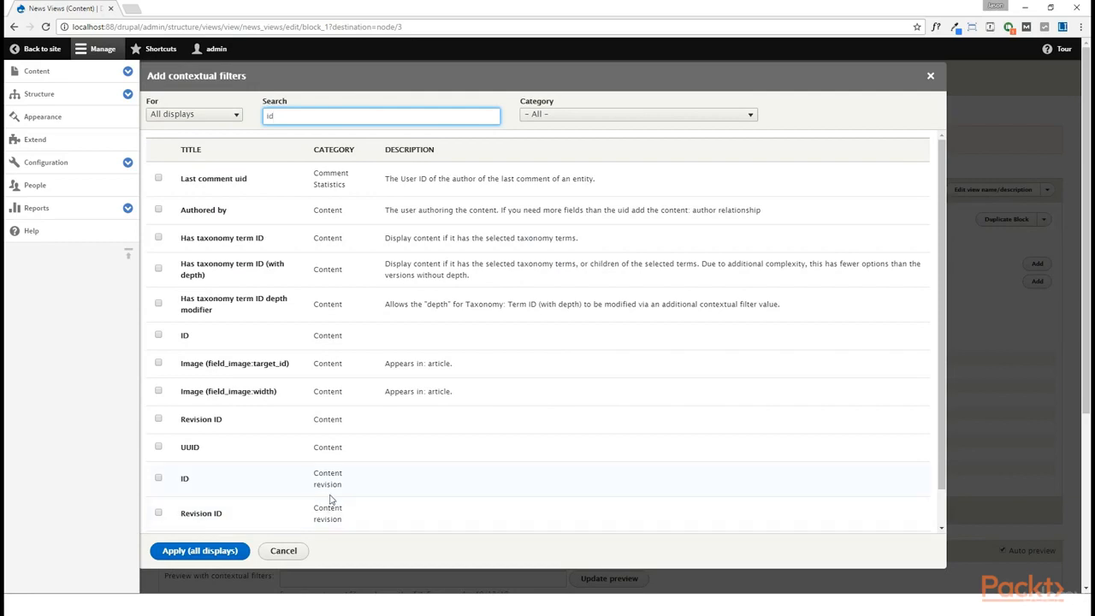
pyautogui.click(158, 336)
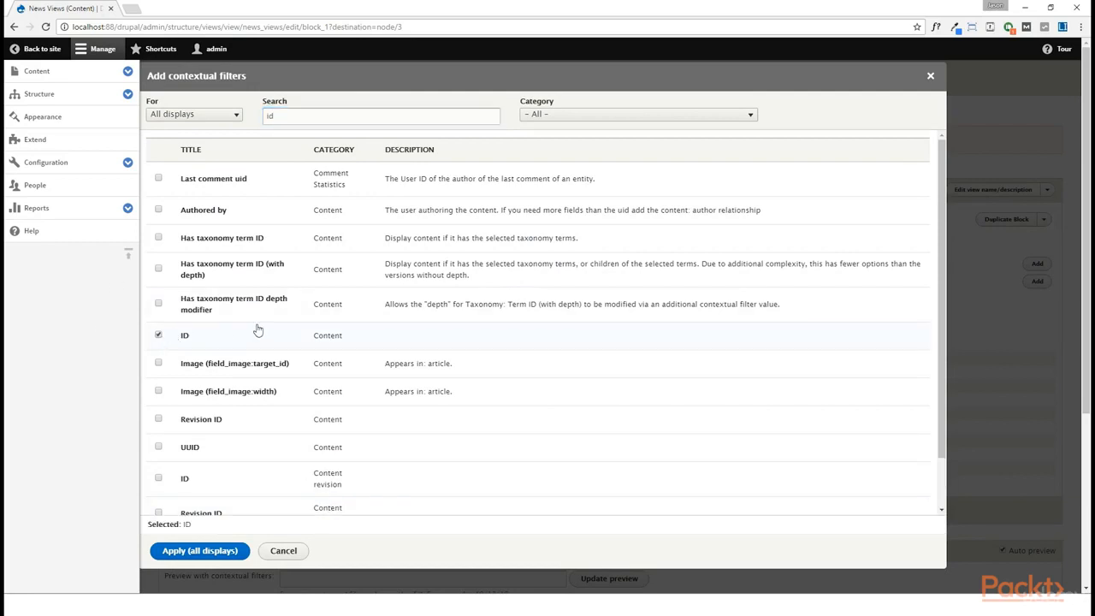
pyautogui.click(213, 117)
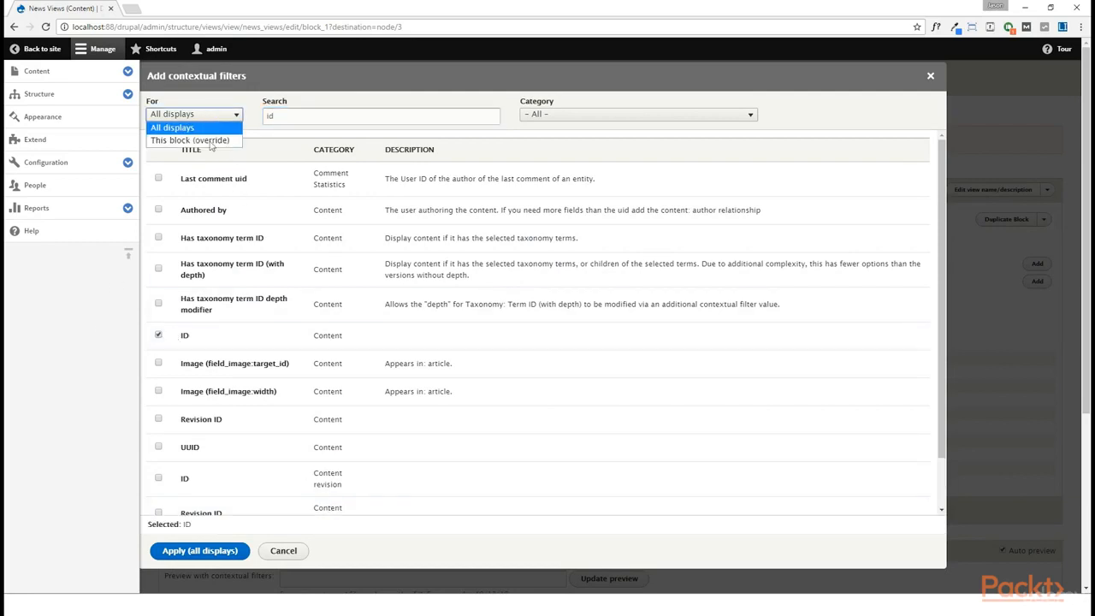
pyautogui.click(211, 141)
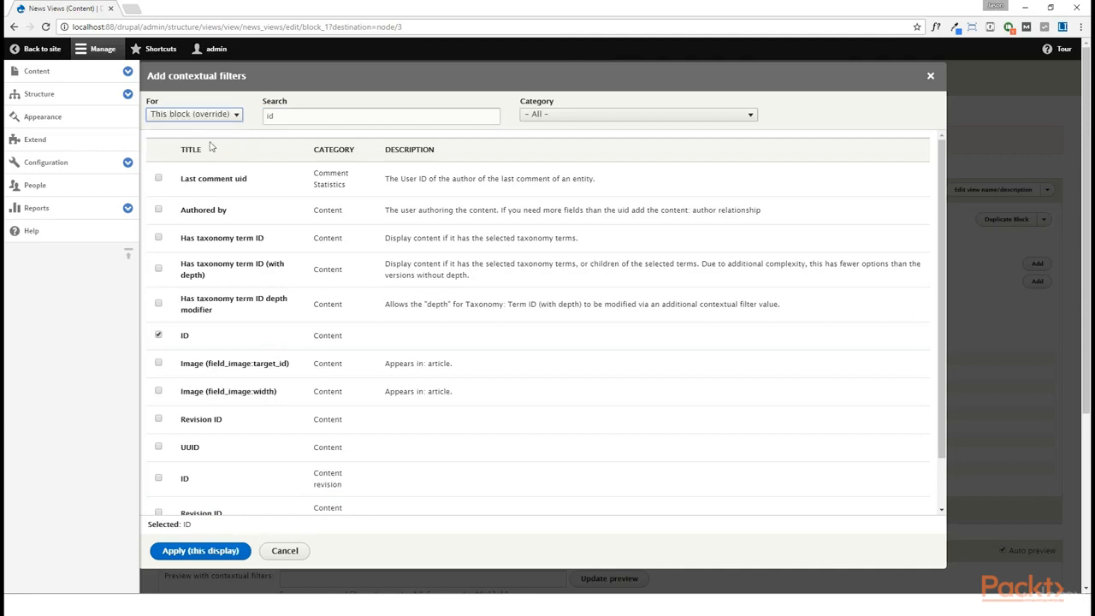
pyautogui.click(213, 550)
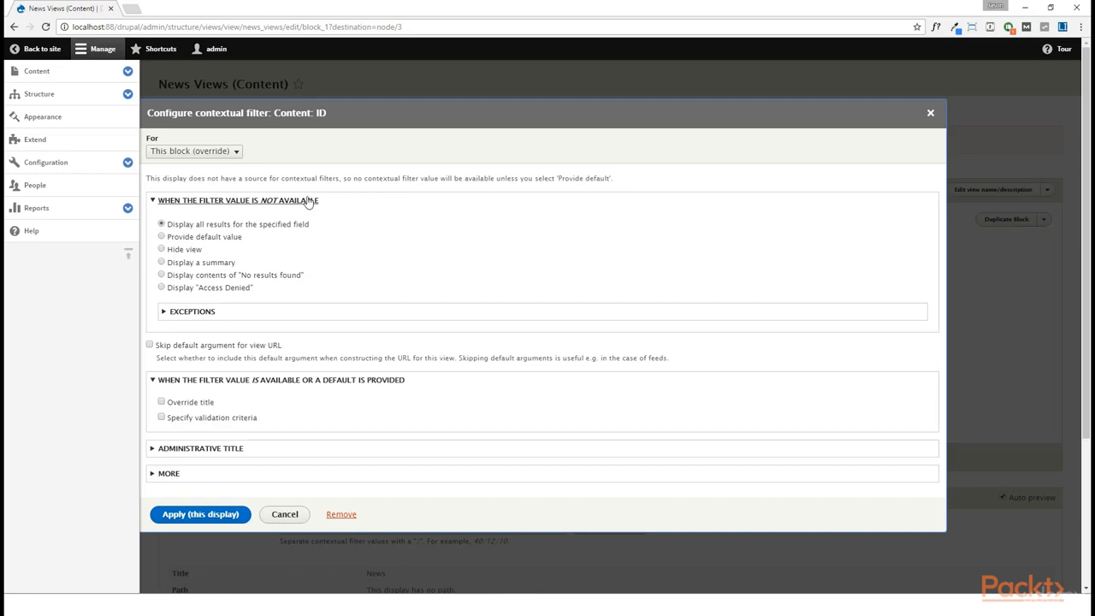
# Provide a default value of type Content ID from URL for when the ID filter value is not available.
pyautogui.click(221, 240)
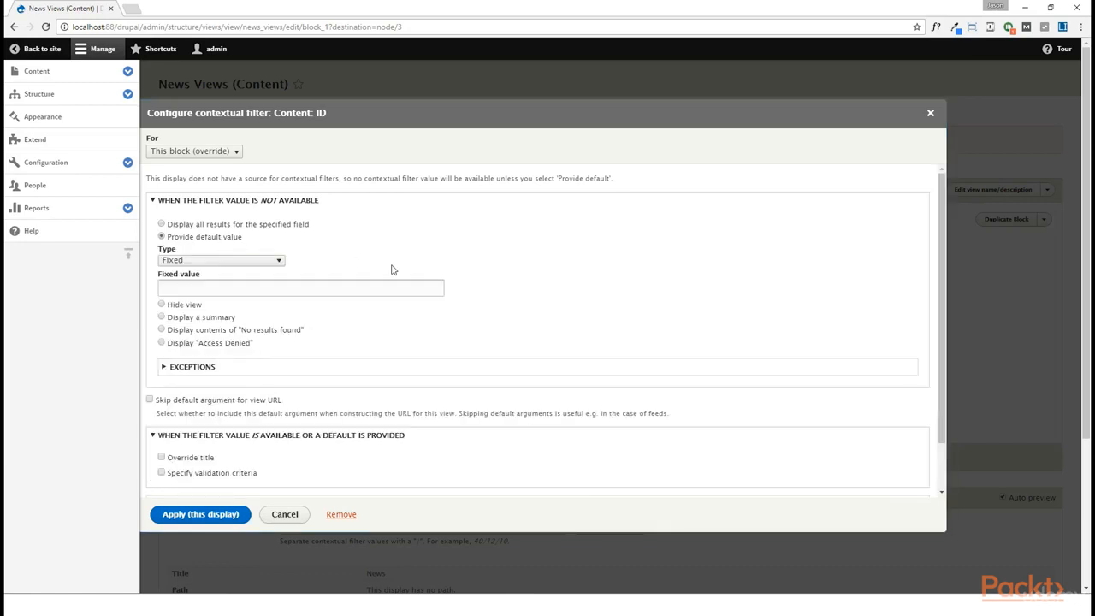
pyautogui.click(278, 261)
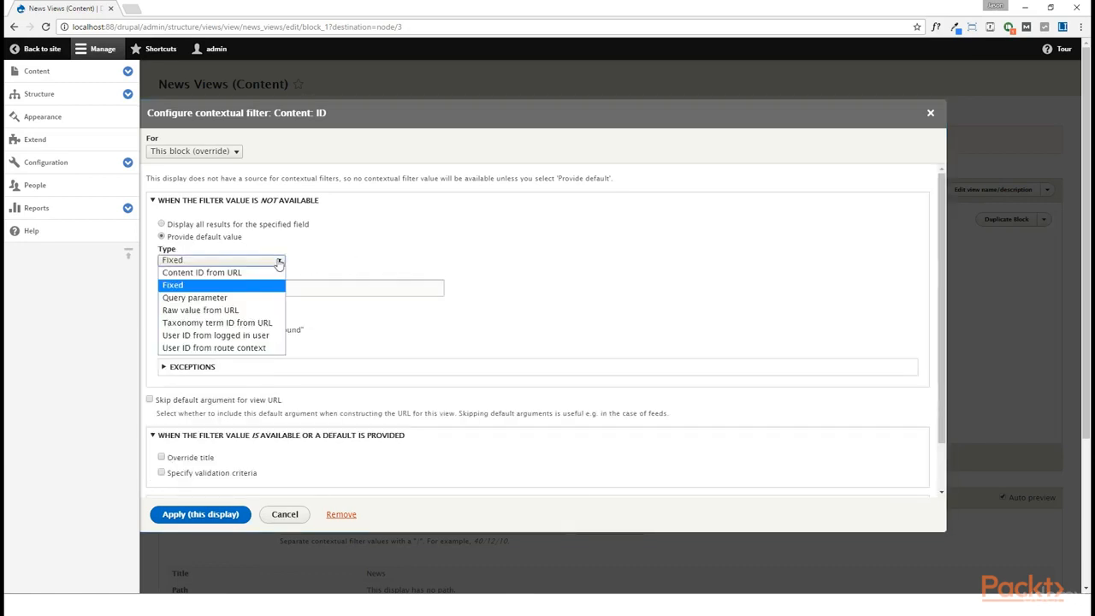
pyautogui.click(255, 273)
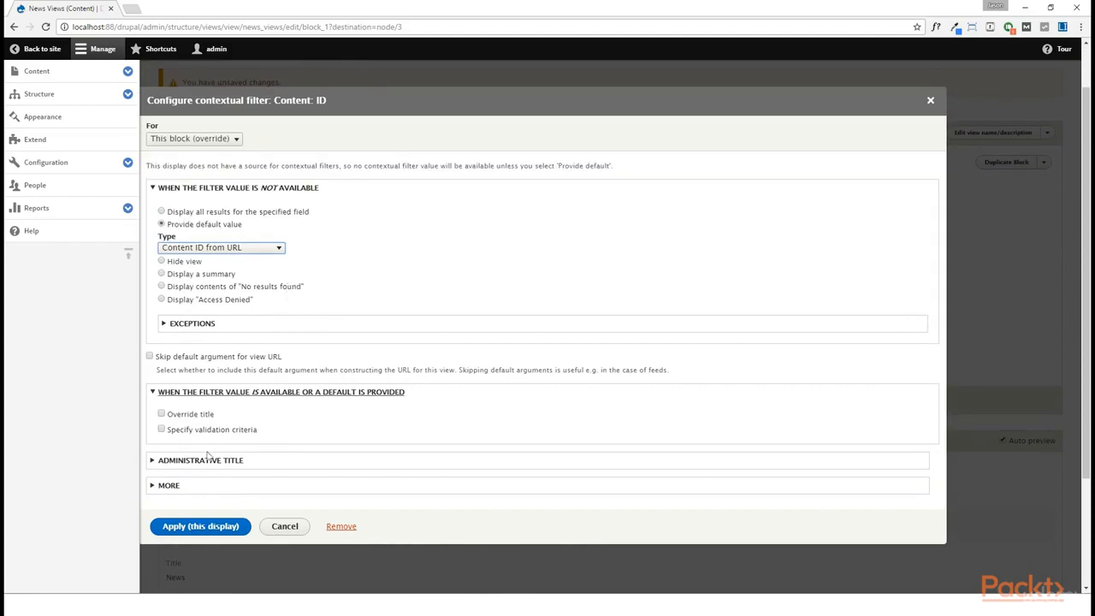
# Set the contextual filter to exclude the matching ID, apply it to this display and save the view.
pyautogui.click(169, 485)
pyautogui.scroll(-1, 269, 438)
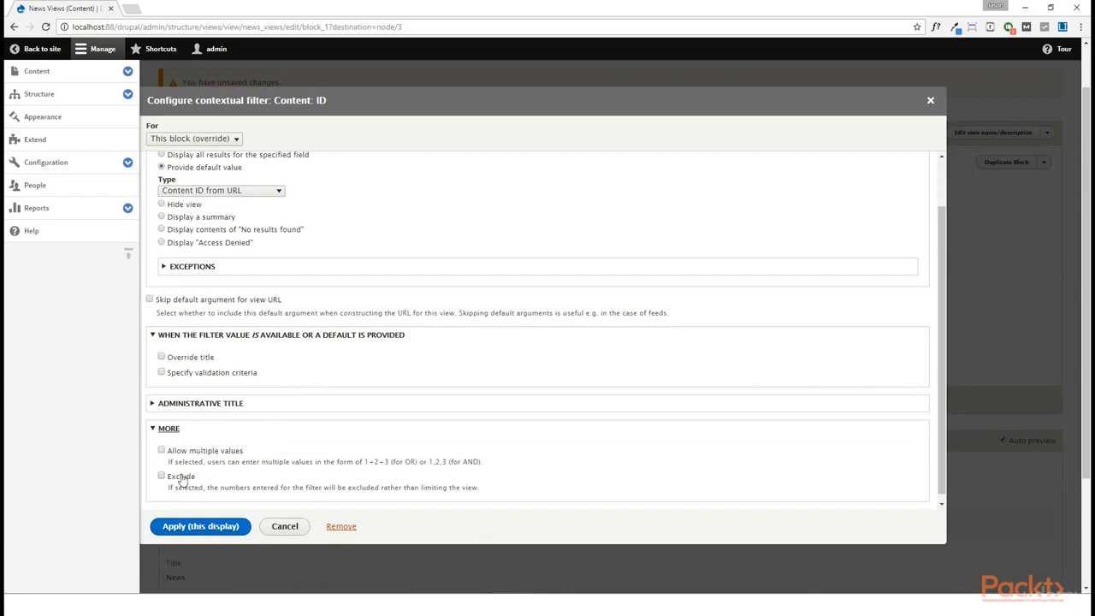
pyautogui.click(180, 478)
pyautogui.click(186, 529)
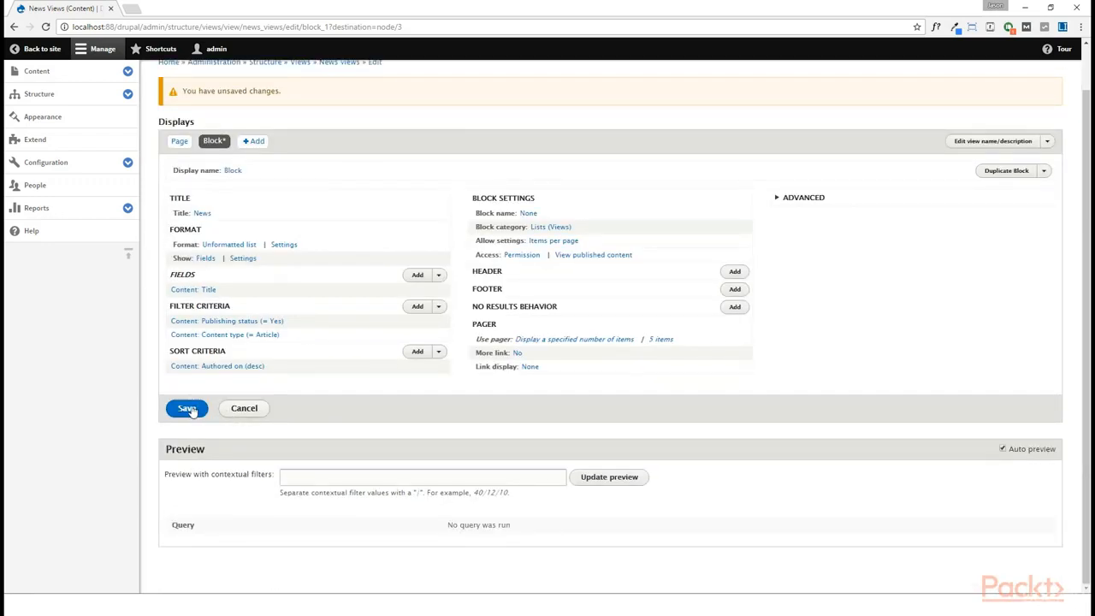
pyautogui.click(183, 408)
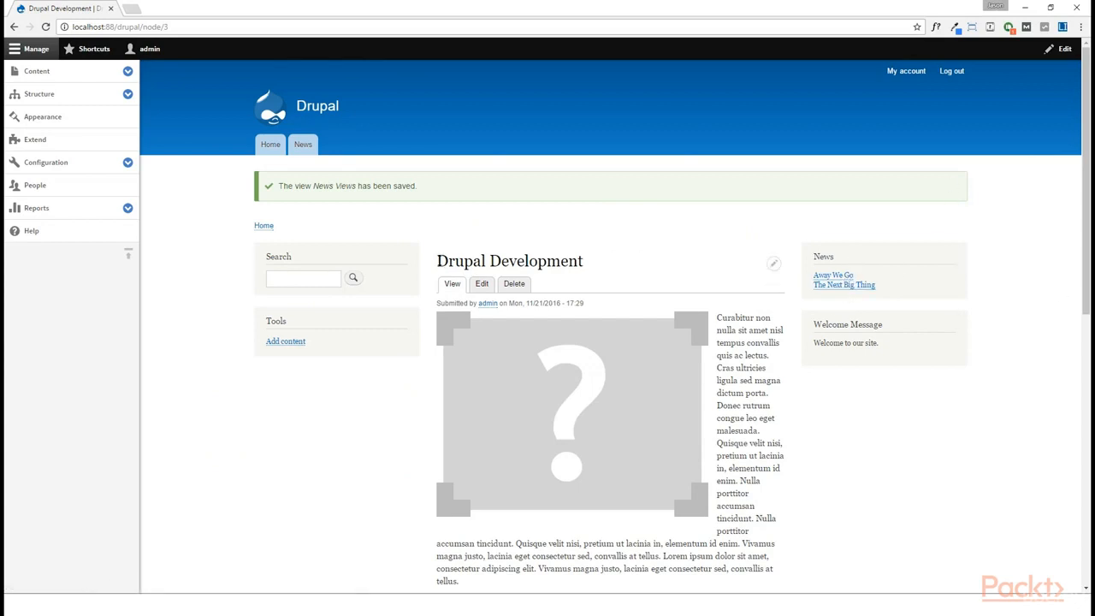
# Compare the Drupal Development title with the News block's links, and open The Next Big Thing article from the block.
pyautogui.moveTo(436, 261); pyautogui.dragTo(640, 269)
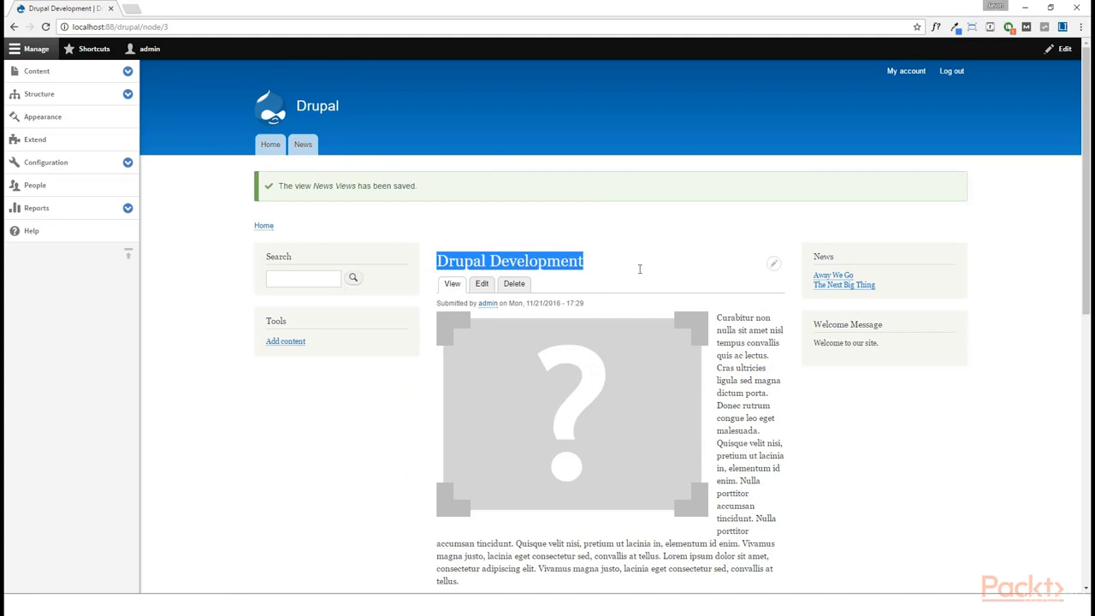
pyautogui.click(860, 289)
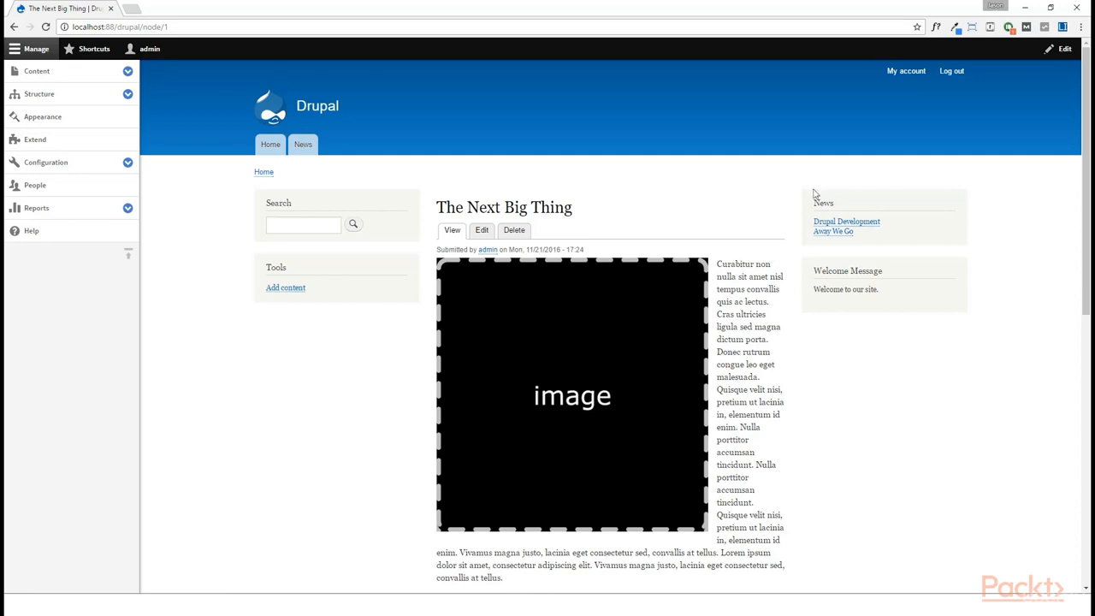
# Reopen the News block's view to review its advanced contextual filter settings, and return to the article.
pyautogui.click(944, 229)
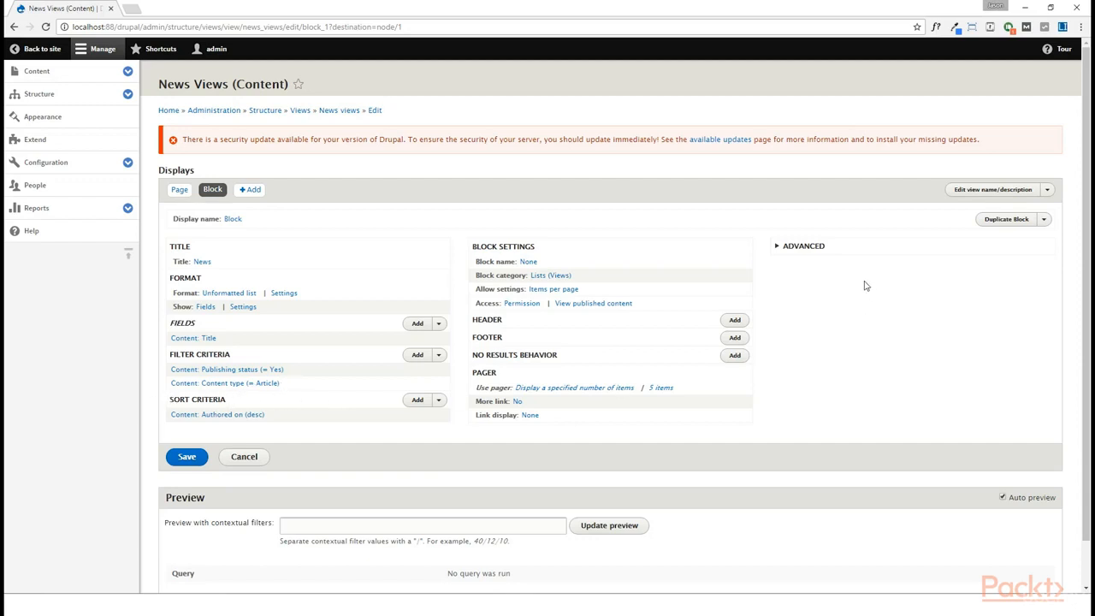
pyautogui.click(795, 250)
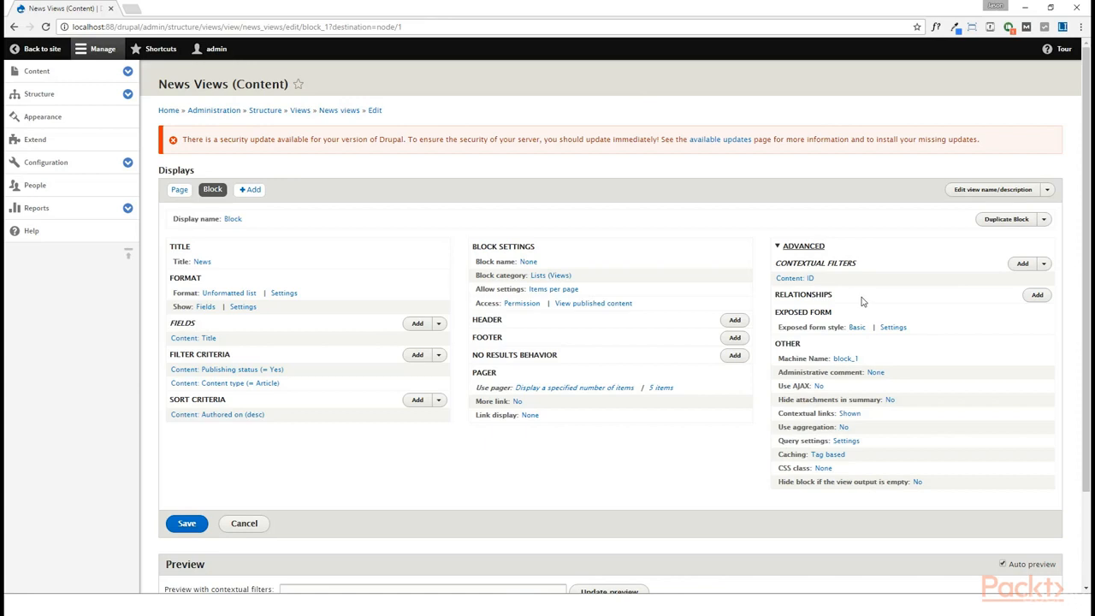
pyautogui.click(51, 49)
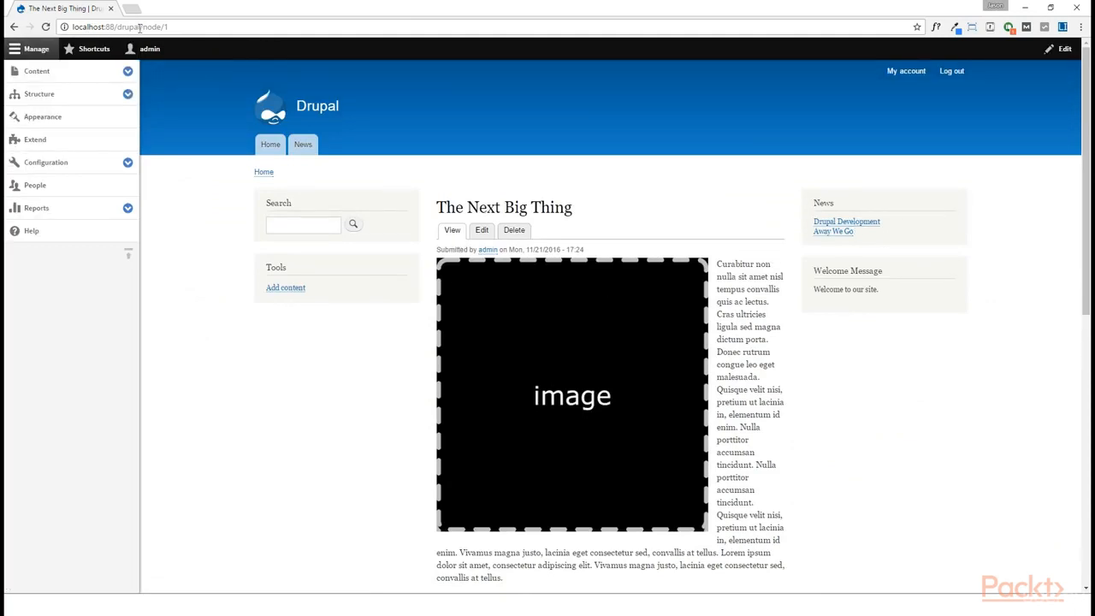
# Check The Next Big Thing article's node path in the URL and its title against the News block.
pyautogui.moveTo(138, 27); pyautogui.dragTo(179, 27)
pyautogui.click(135, 28)
pyautogui.moveTo(139, 26); pyautogui.dragTo(205, 28)
pyautogui.moveTo(433, 207); pyautogui.dragTo(589, 206)
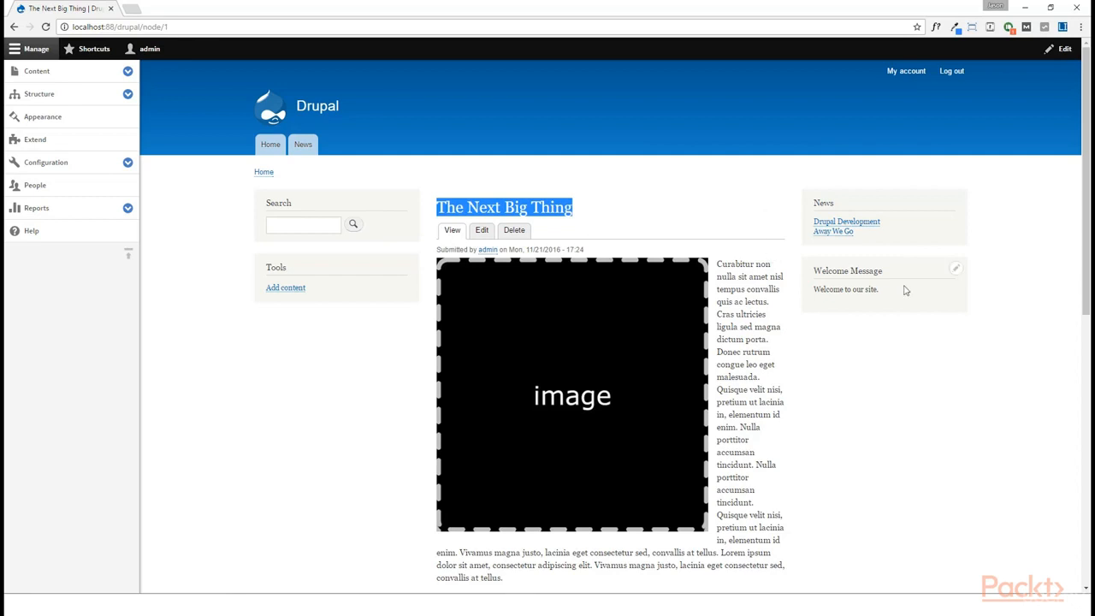
# Open the Drupal Development article from the News block and check the node path in its URL.
pyautogui.click(864, 224)
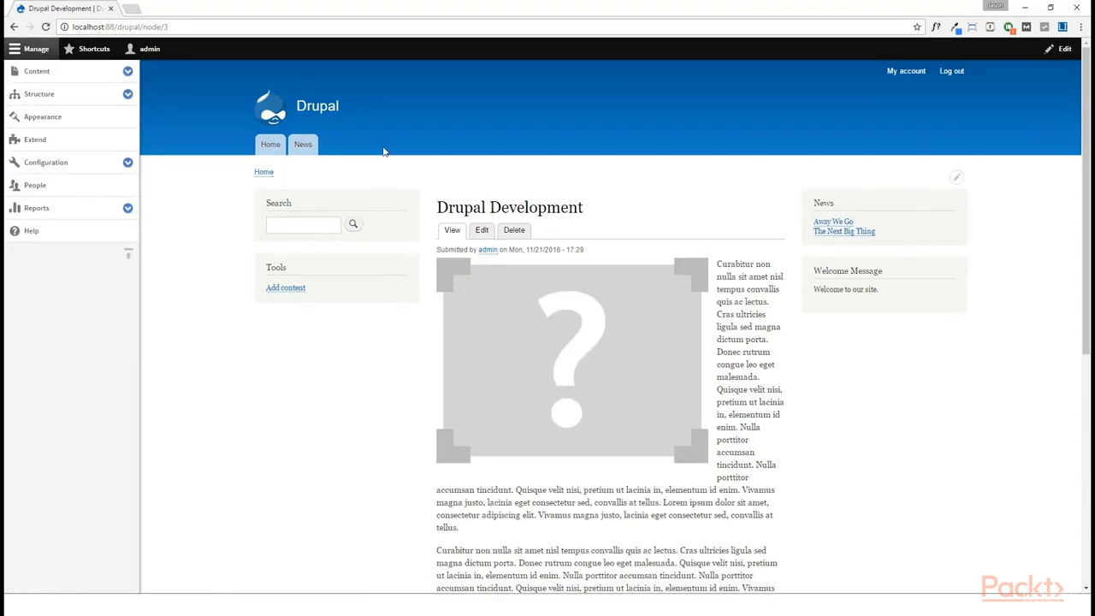
pyautogui.moveTo(141, 27); pyautogui.dragTo(170, 26)
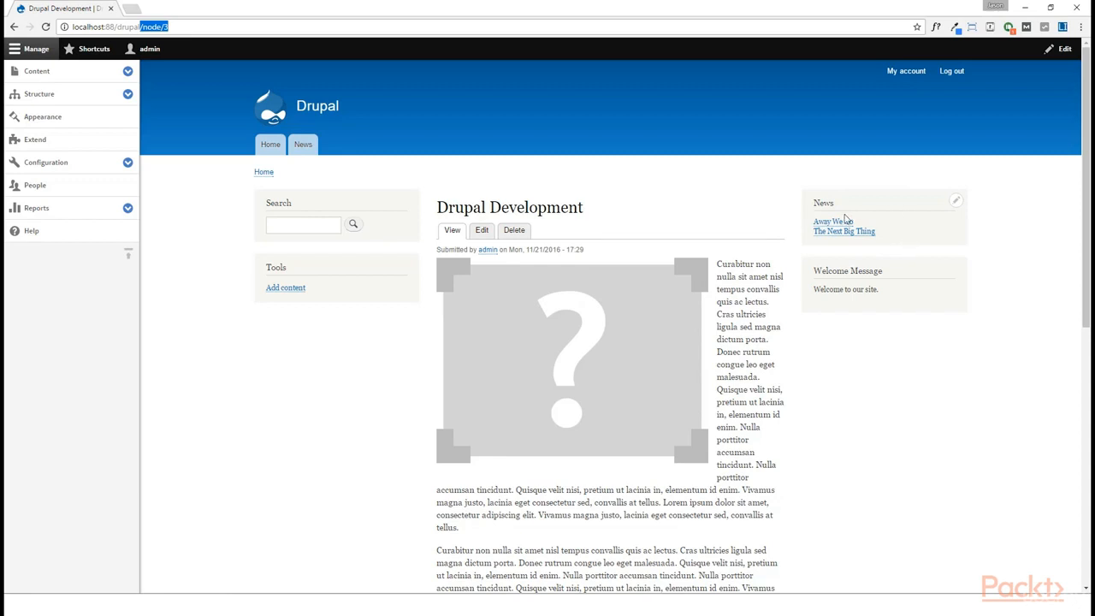
pyautogui.click(192, 24)
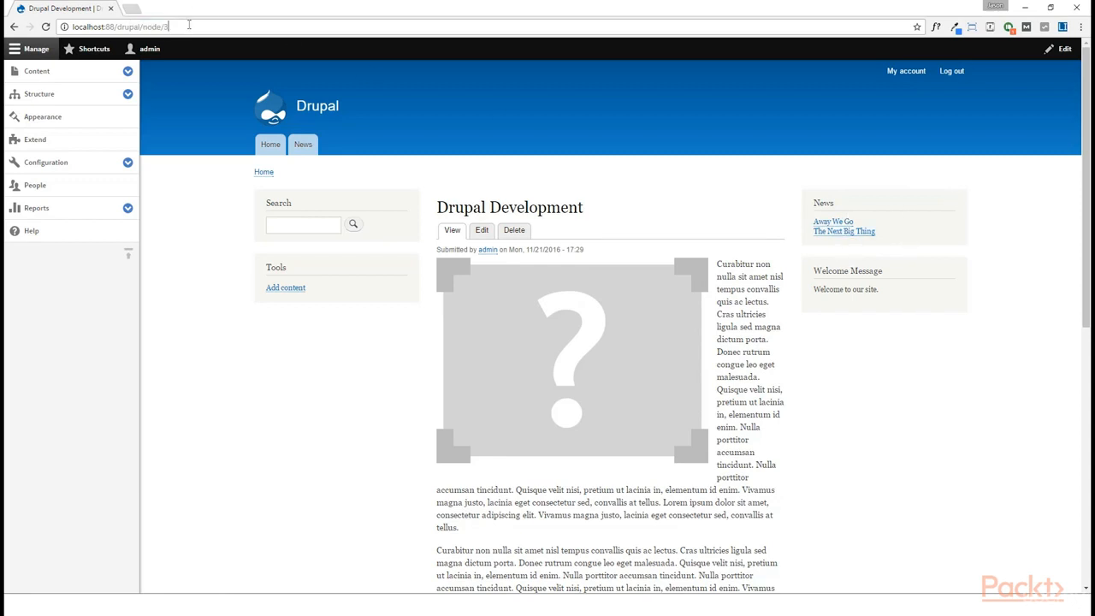